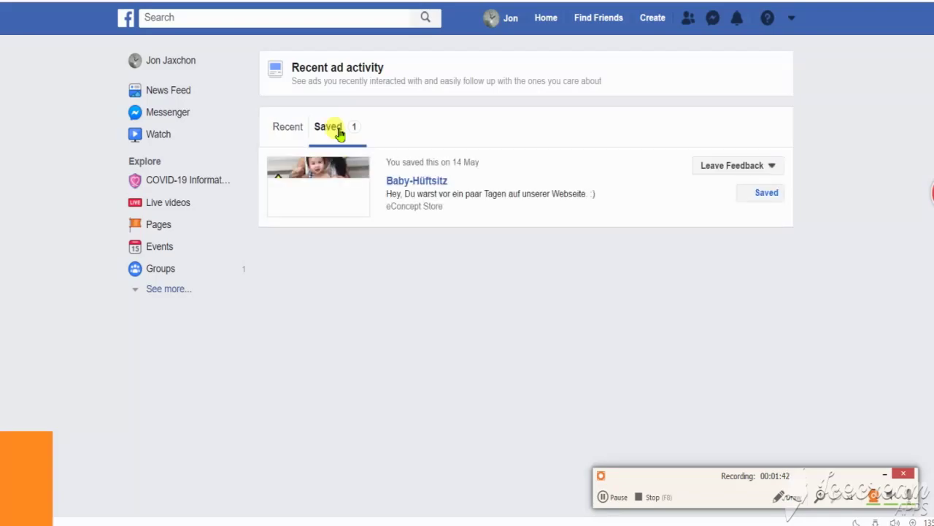
# - Look over the feedback choices for the saved Baby-Hüftsitz ad and check the Facebook ads workbook
pyautogui.click(723, 167)
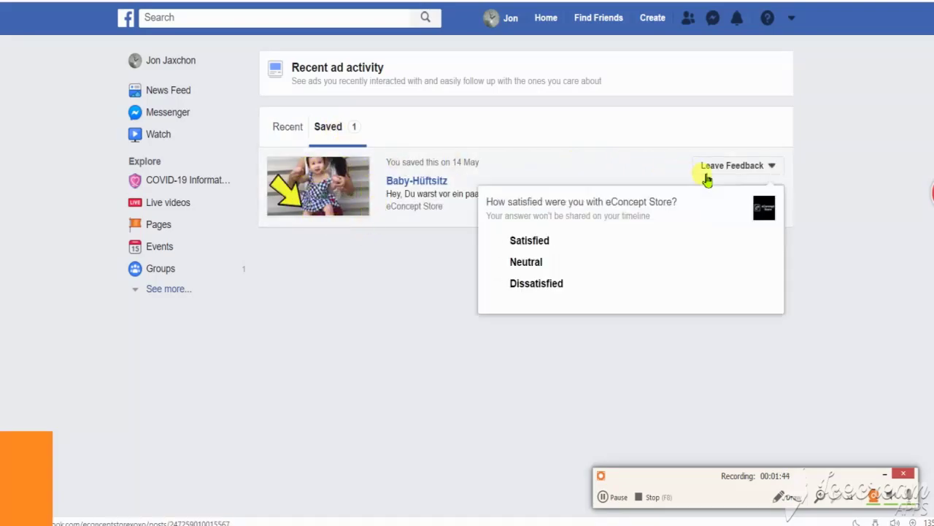
pyautogui.click(770, 165)
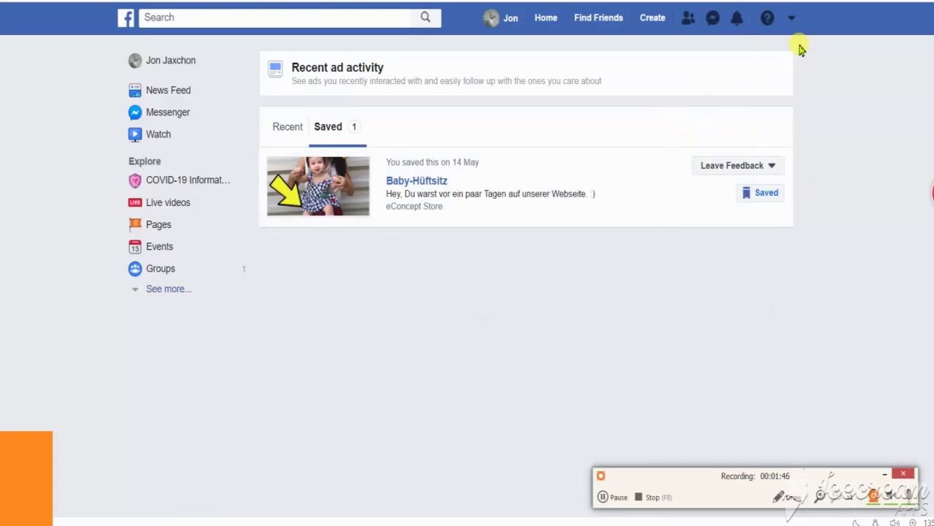
pyautogui.hotkey('ctrl', 'Tab')
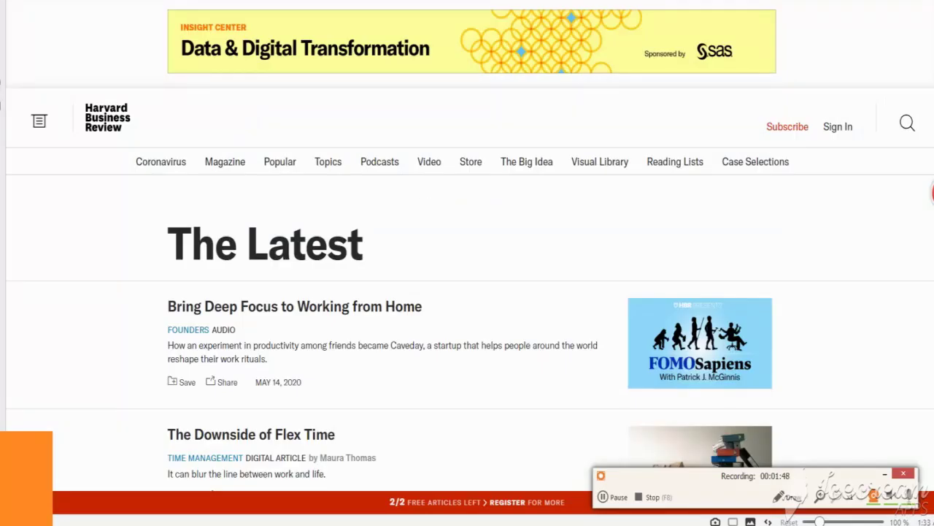
pyautogui.press('super+d')
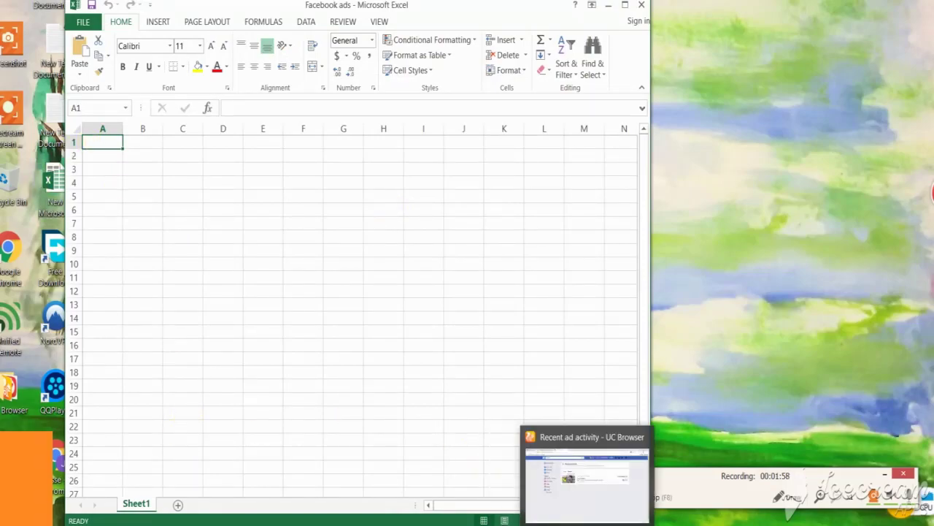
pyautogui.click(584, 524)
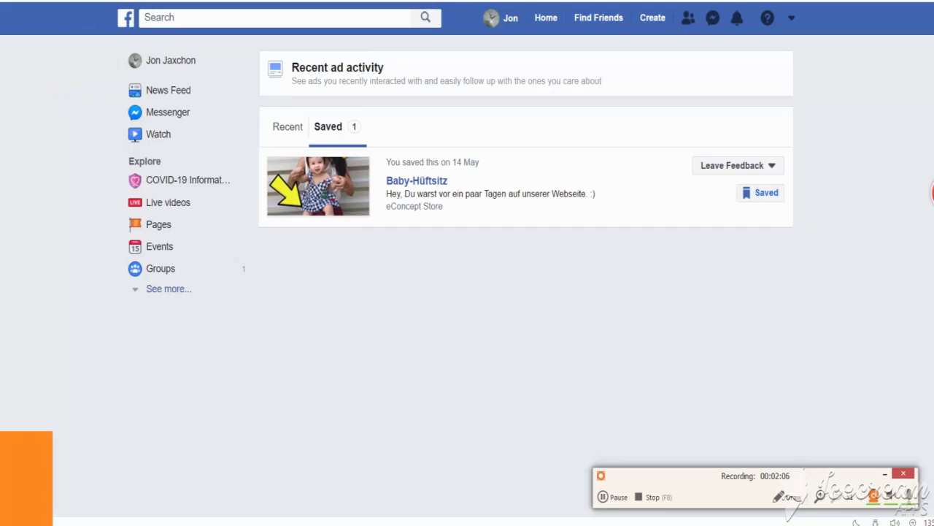
# - Open the account's own profile page and copy the profile name from its header
pyautogui.hotkey('alt', 'Left')
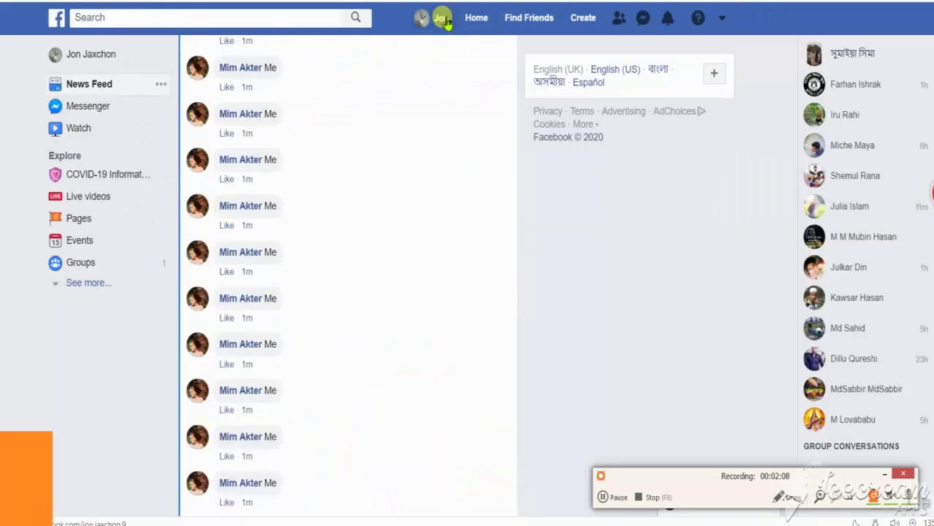
pyautogui.click(443, 19)
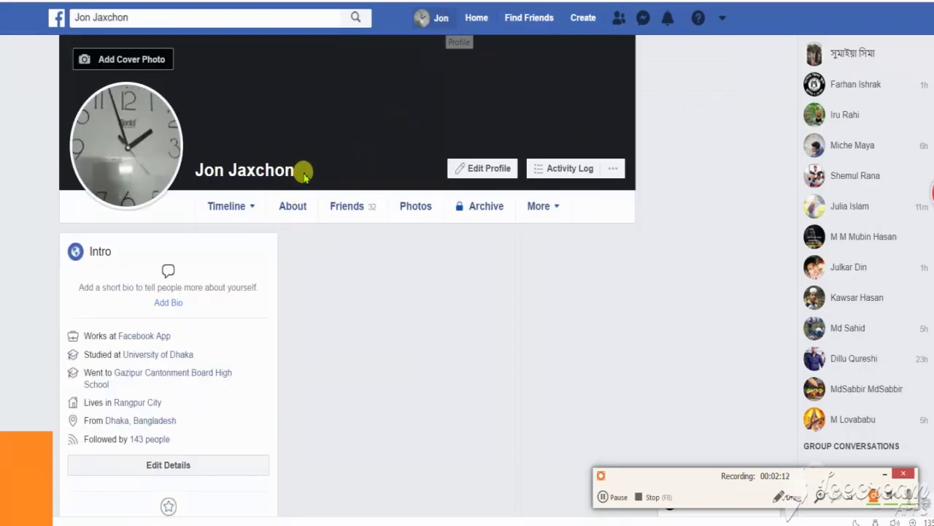
pyautogui.moveTo(305, 180); pyautogui.dragTo(208, 181)
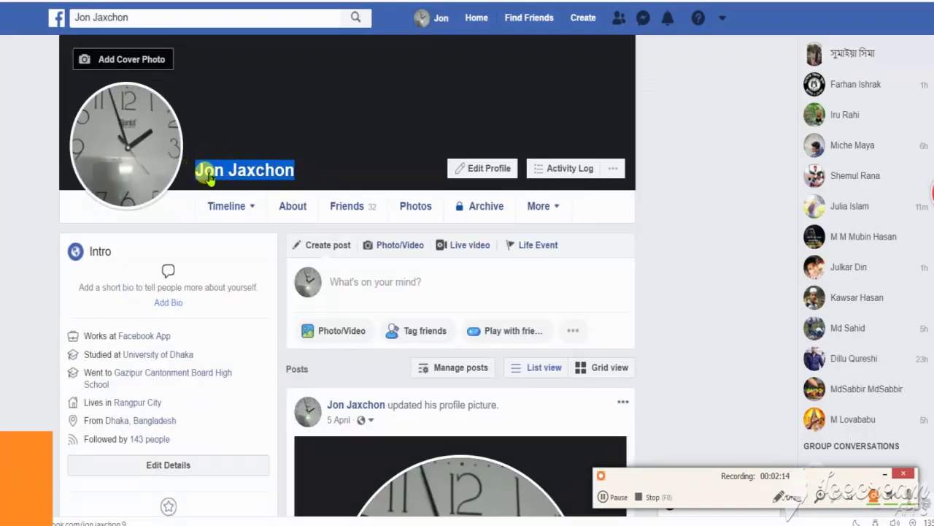
pyautogui.rightClick(210, 176)
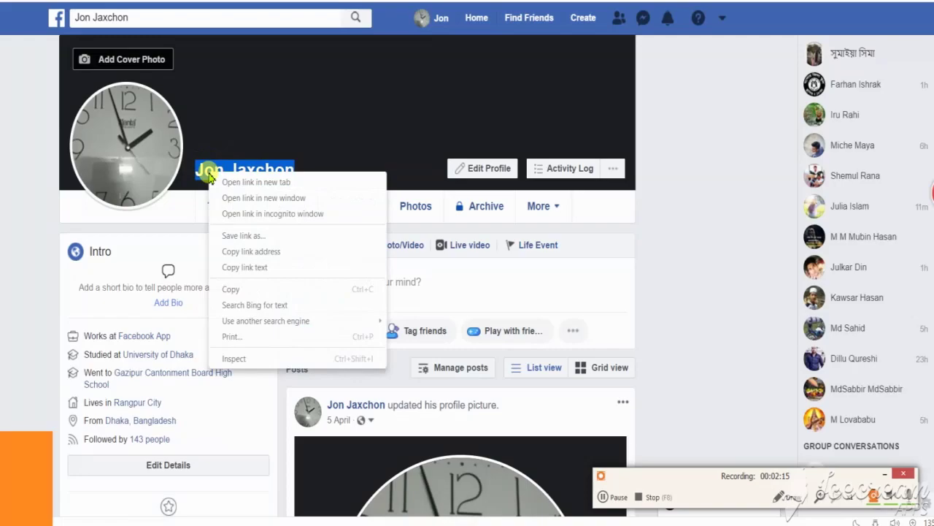
pyautogui.click(234, 292)
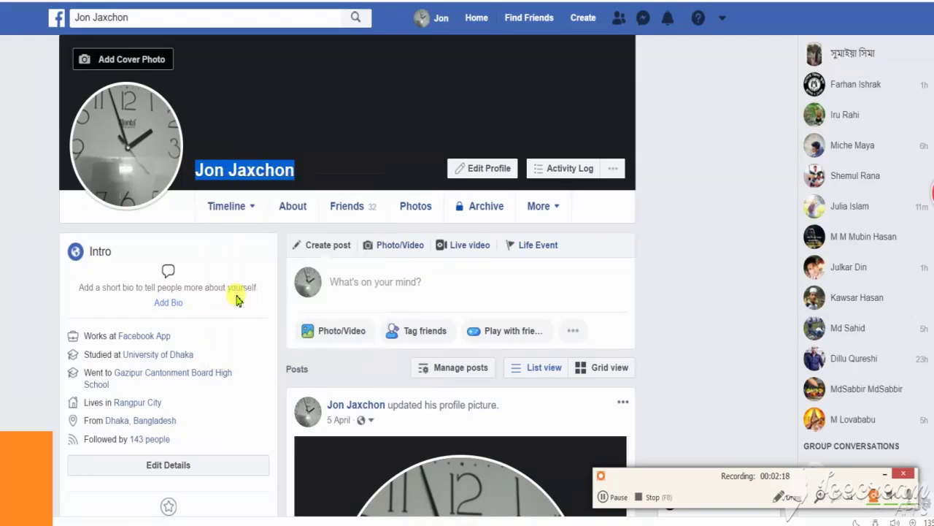
# - Switch to the Facebook ads workbook in Excel, paste the copied profile name into cell A1 and widen column A to fit it
pyautogui.moveTo(619, 521)
pyautogui.click(619, 481)
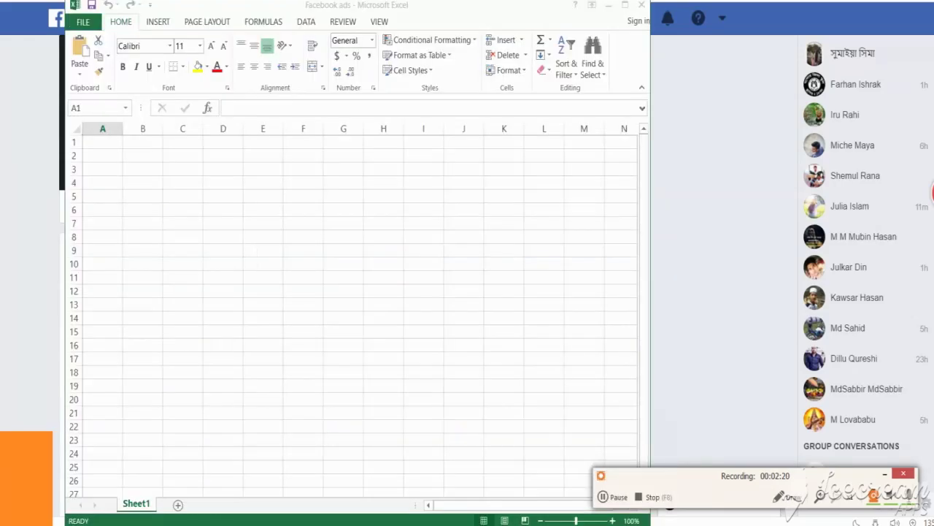
pyautogui.rightClick(103, 144)
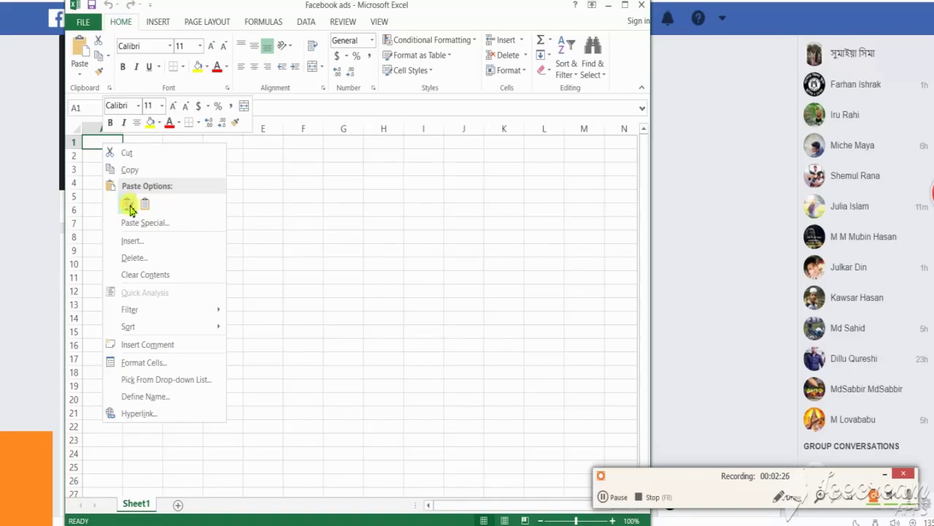
pyautogui.click(130, 208)
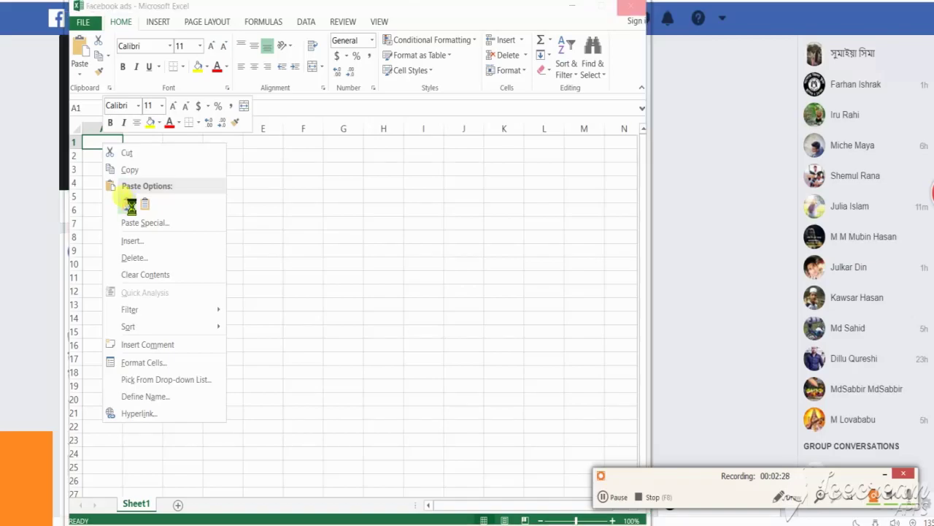
pyautogui.click(130, 205)
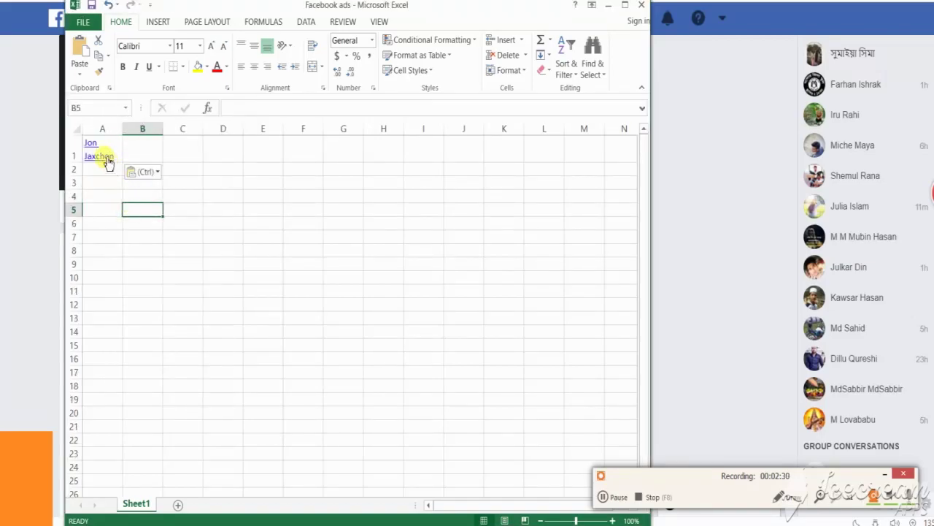
pyautogui.moveTo(125, 130); pyautogui.dragTo(163, 128)
pyautogui.click(178, 154)
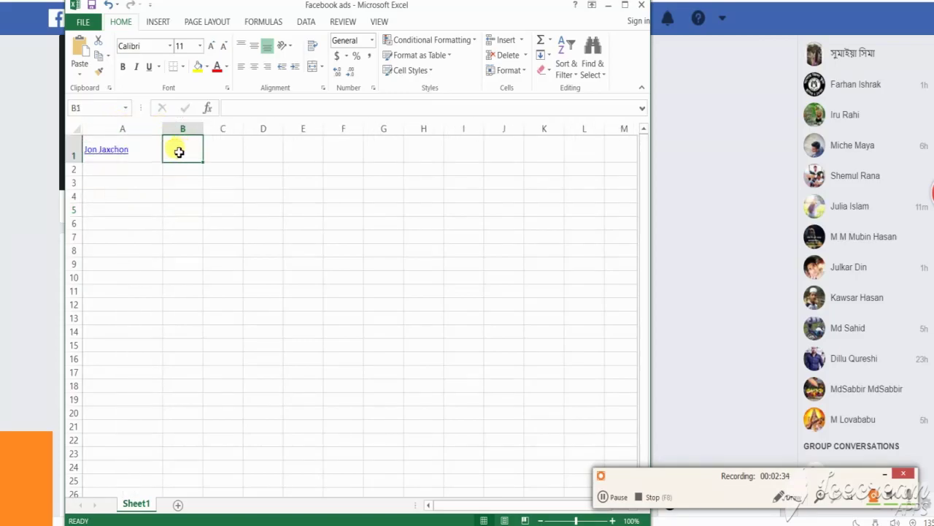
# - Return to the saved ads page in the browser, capture the recent ad activity area as a 1395x537 screenshot and start saving it
pyautogui.click(699, 101)
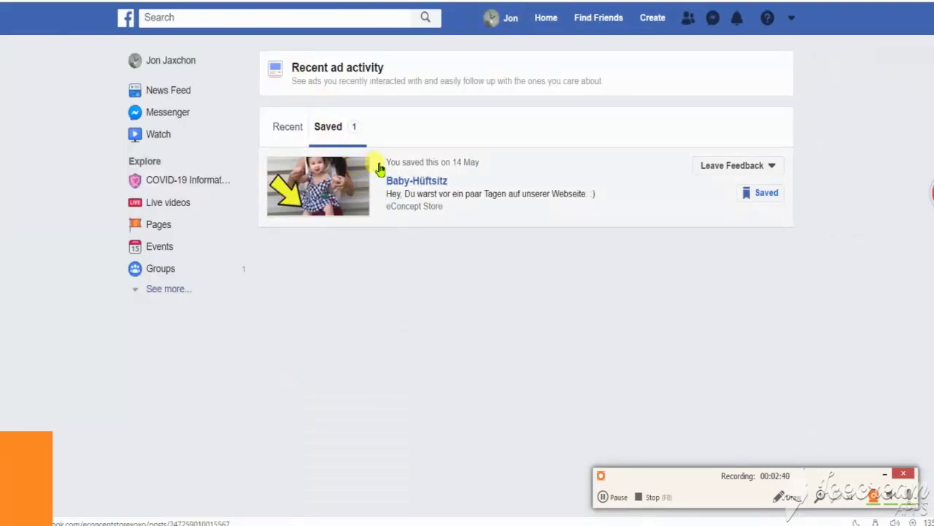
pyautogui.press('F6')
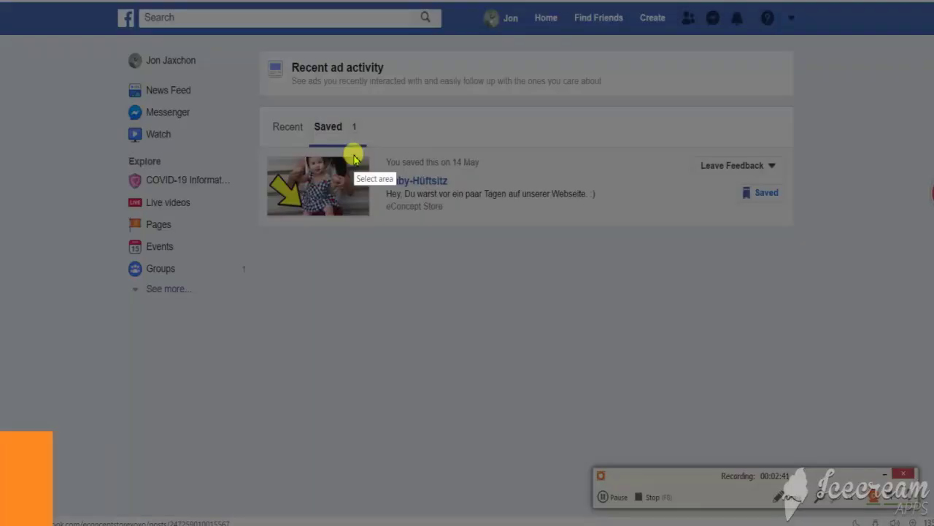
pyautogui.moveTo(122, 41)
pyautogui.mouseDown()
pyautogui.moveTo(129, 298)
pyautogui.moveTo(250, 336)
pyautogui.moveTo(480, 348)
pyautogui.moveTo(821, 340)
pyautogui.mouseUp()
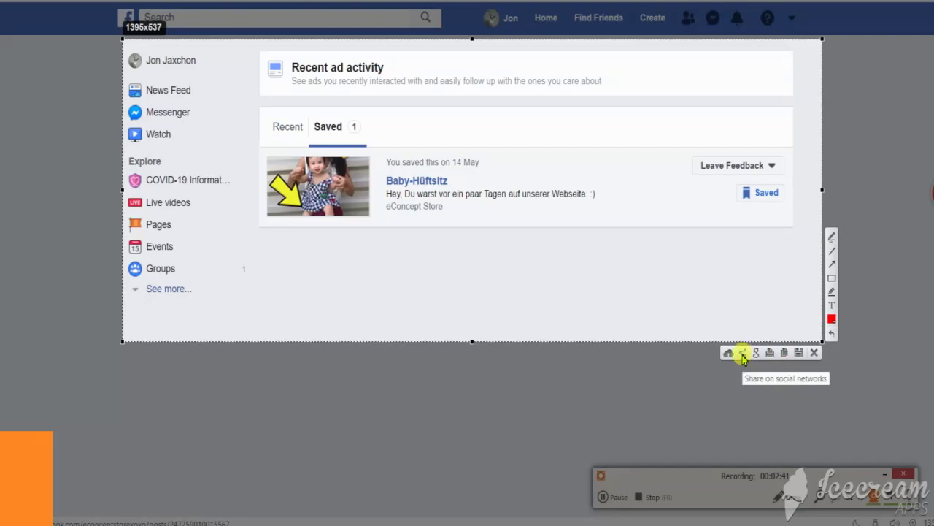
pyautogui.click(799, 354)
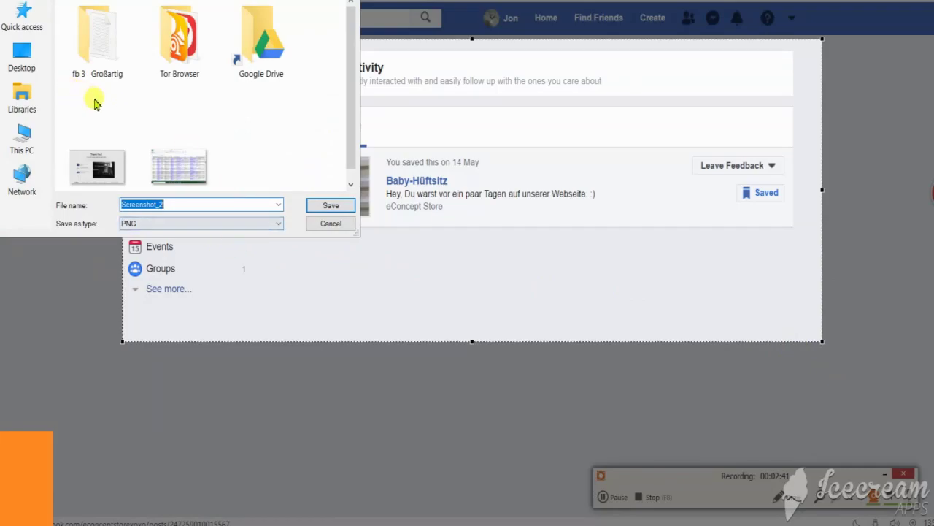
# - Create a folder named 18 inside the fb 3 Großartig folder and open it as the save location
pyautogui.click(101, 64)
pyautogui.scroll(-5, 103, 66)
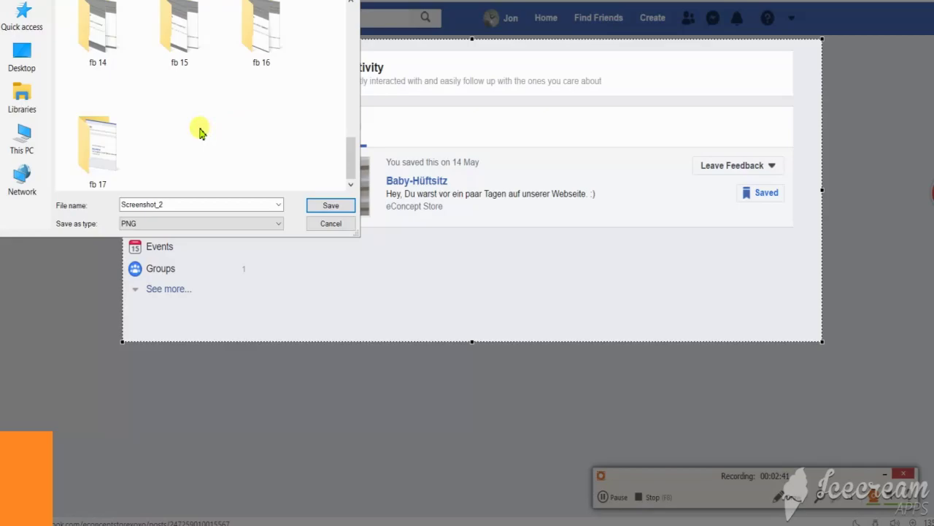
pyautogui.rightClick(201, 131)
pyautogui.moveTo(234, 282)
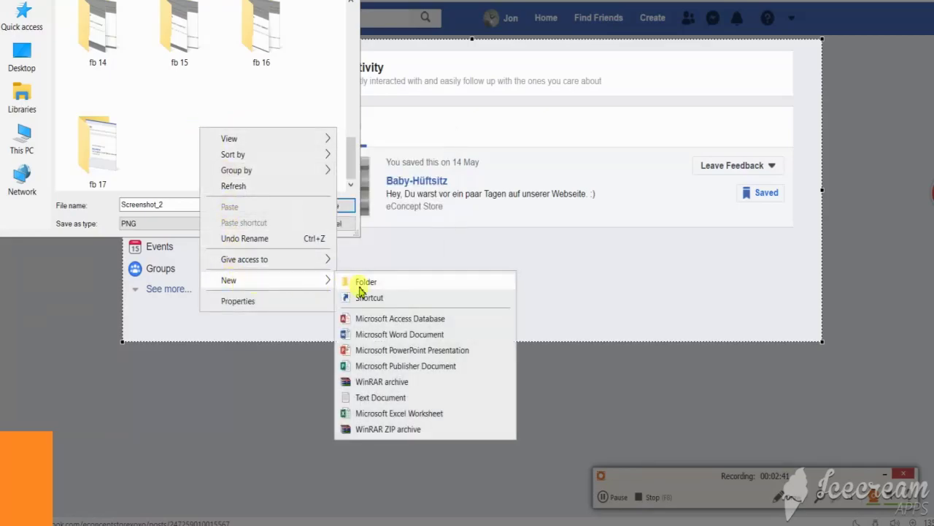
pyautogui.click(359, 287)
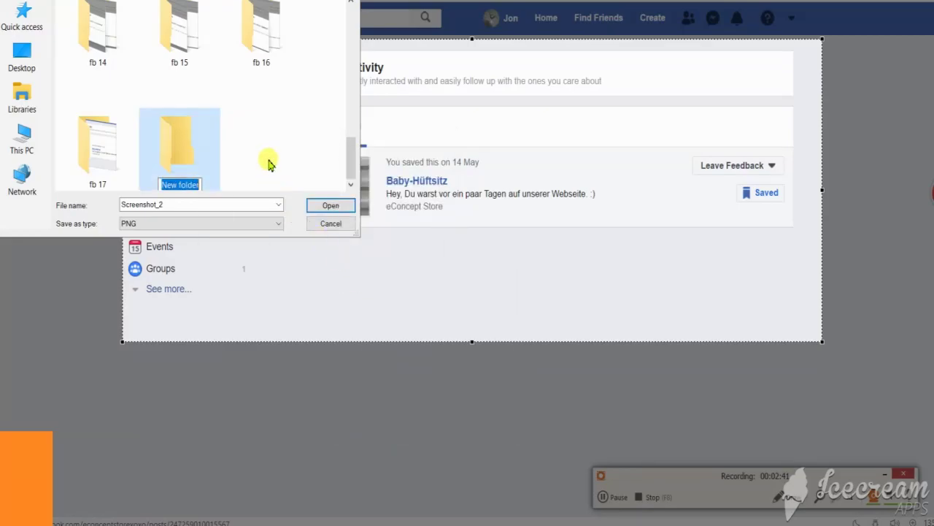
pyautogui.write('1')
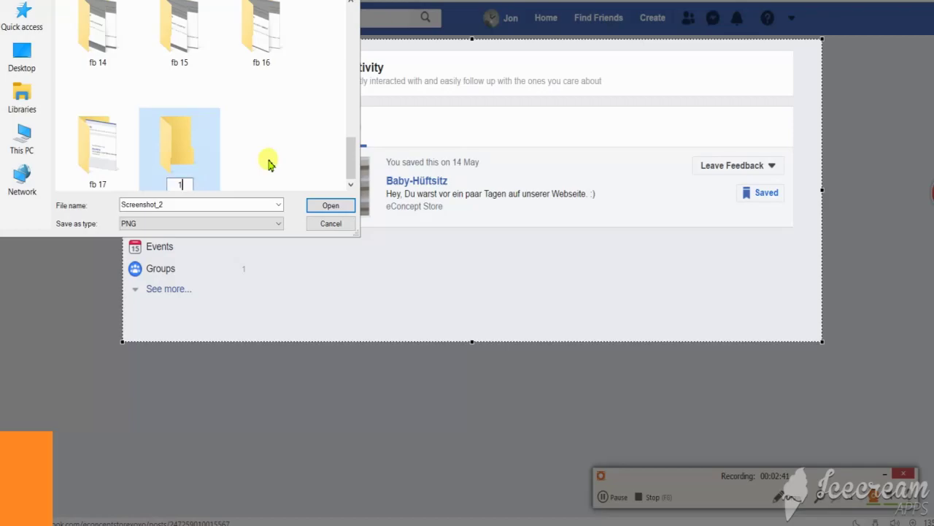
pyautogui.write('8')
pyautogui.press('Return')
pyautogui.press('Return')
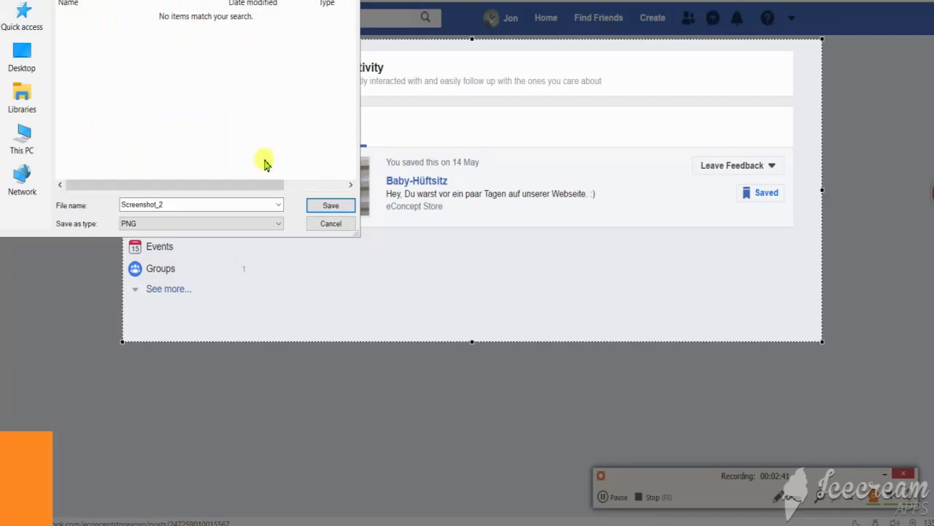
# - Save the screenshot as a PNG named "ad 01"
pyautogui.doubleClick(206, 208)
pyautogui.write('ad 01')
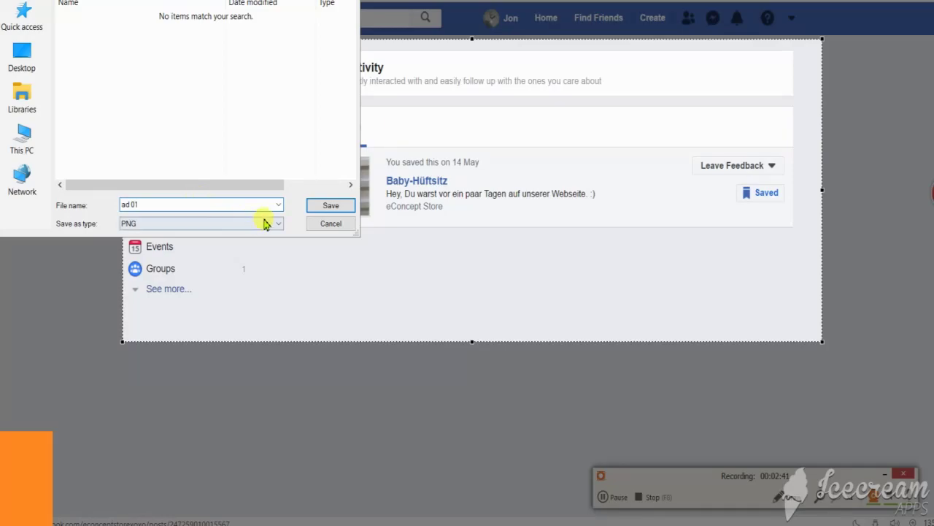
pyautogui.click(328, 206)
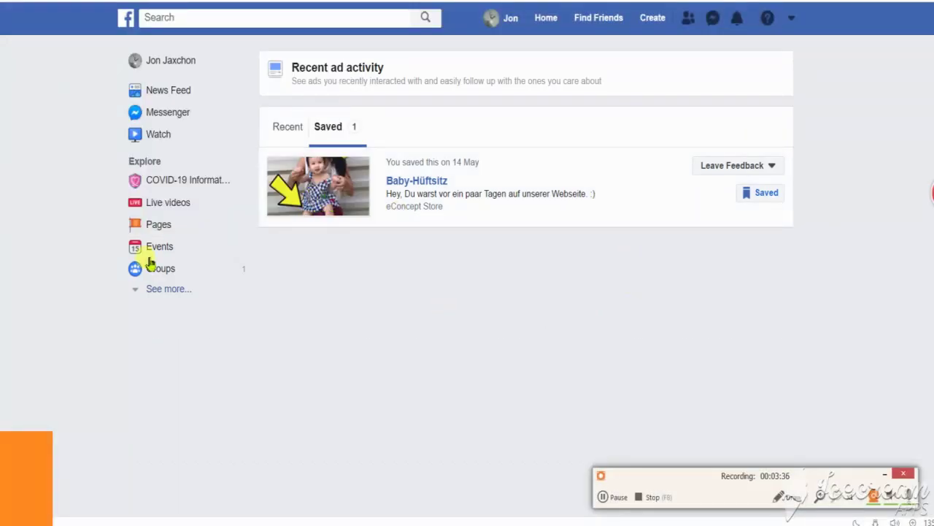
# - Capture the recent ad activity area again as a 1371x461 screenshot and upload it to prntscr.com
pyautogui.press('F6')
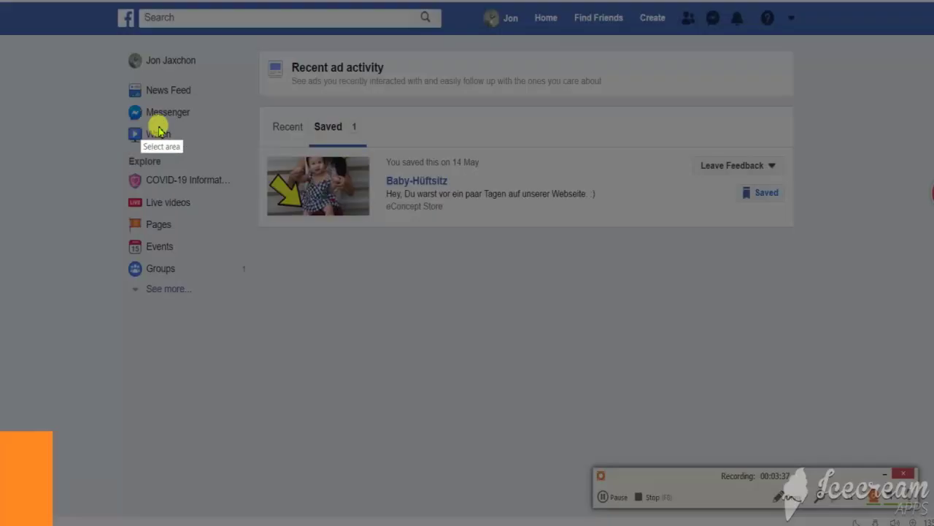
pyautogui.moveTo(121, 38)
pyautogui.mouseDown()
pyautogui.moveTo(121, 138)
pyautogui.moveTo(171, 319)
pyautogui.moveTo(805, 310)
pyautogui.moveTo(808, 298)
pyautogui.mouseUp()
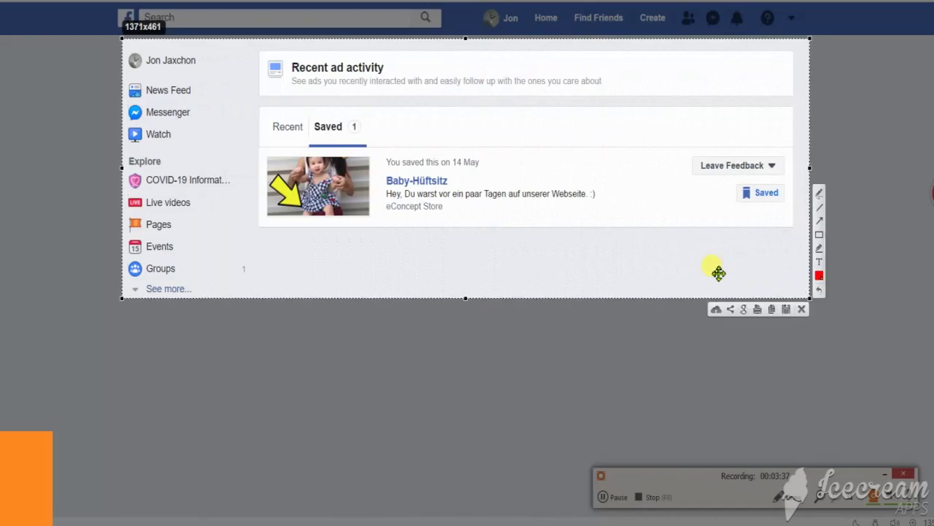
pyautogui.click(731, 310)
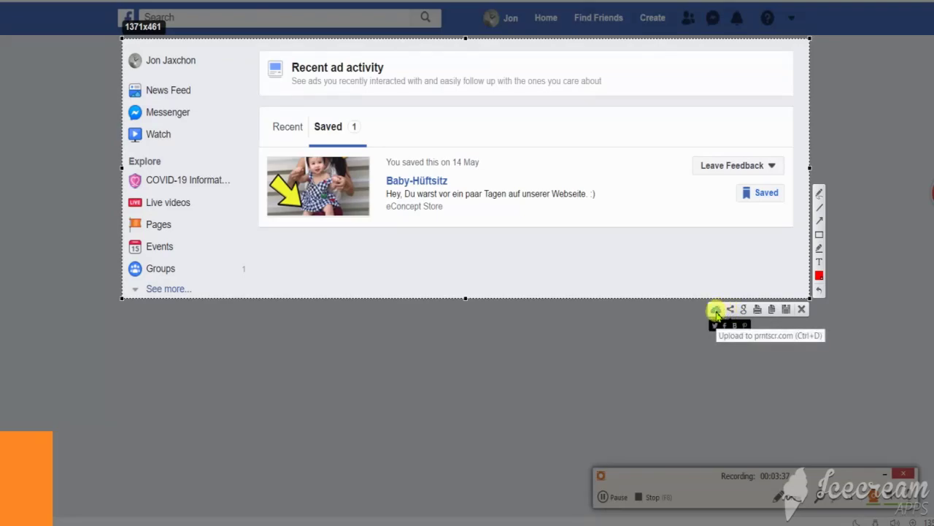
pyautogui.click(716, 310)
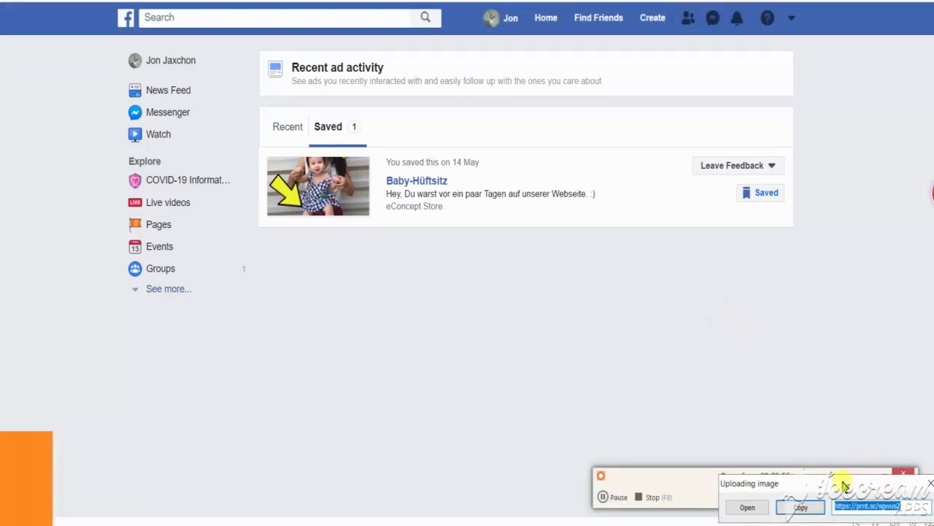
# - Move the upload window clear of the recorder and copy the uploaded screenshot's link
pyautogui.moveTo(860, 477); pyautogui.dragTo(797, 336)
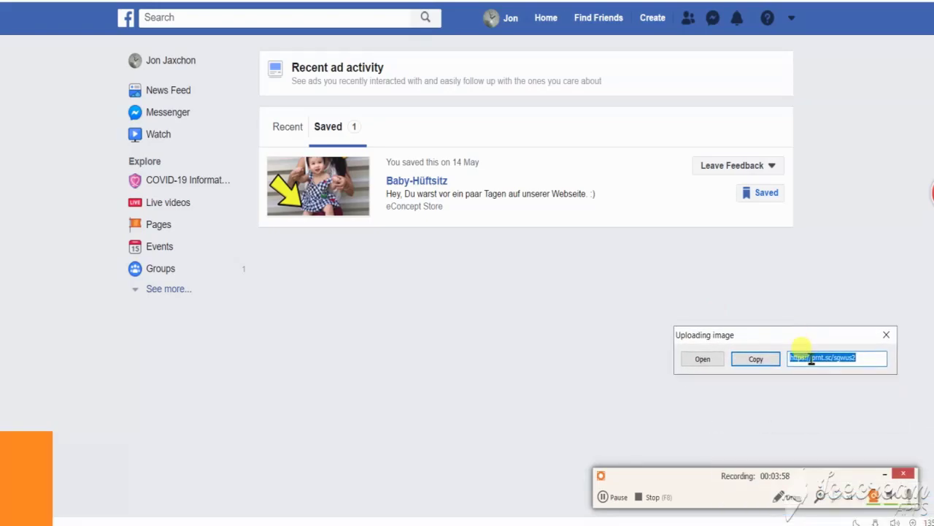
pyautogui.click(811, 359)
pyautogui.tripleClick(811, 359)
pyautogui.tripleClick(811, 359)
pyautogui.rightClick(811, 360)
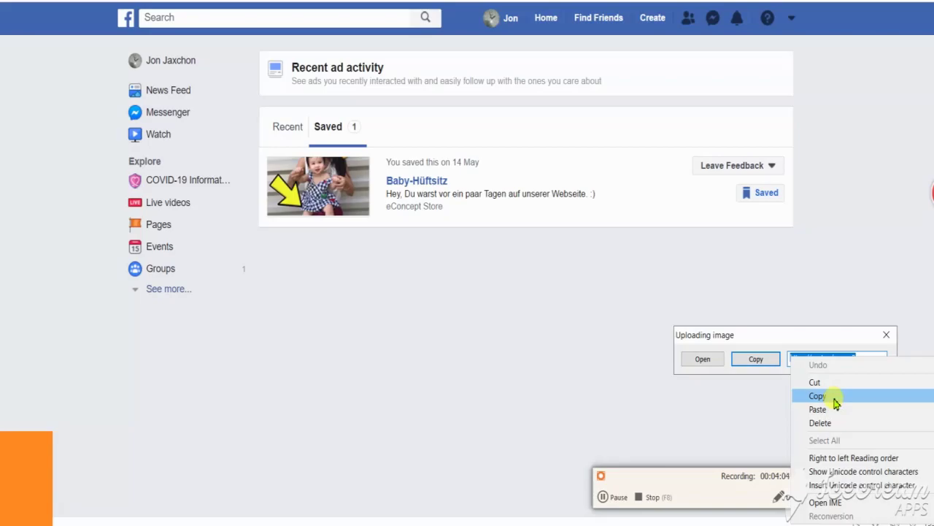
pyautogui.click(836, 396)
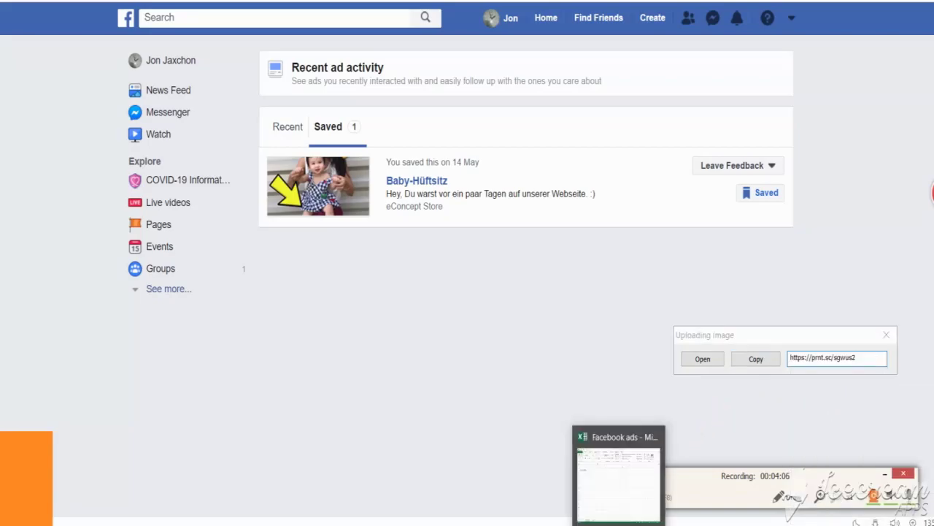
# - Switch to the Facebook ads workbook in Excel and select cell A2
pyautogui.click(637, 519)
pyautogui.click(129, 172)
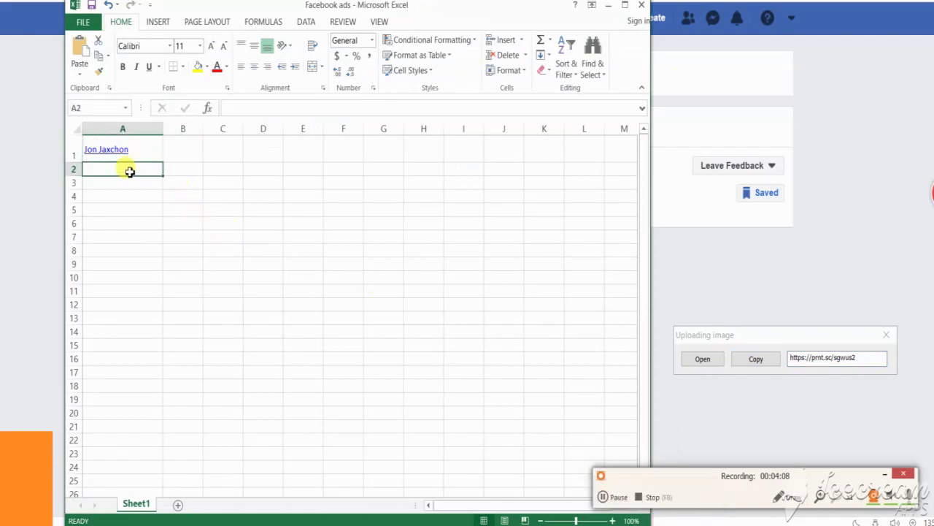
pyautogui.rightClick(130, 172)
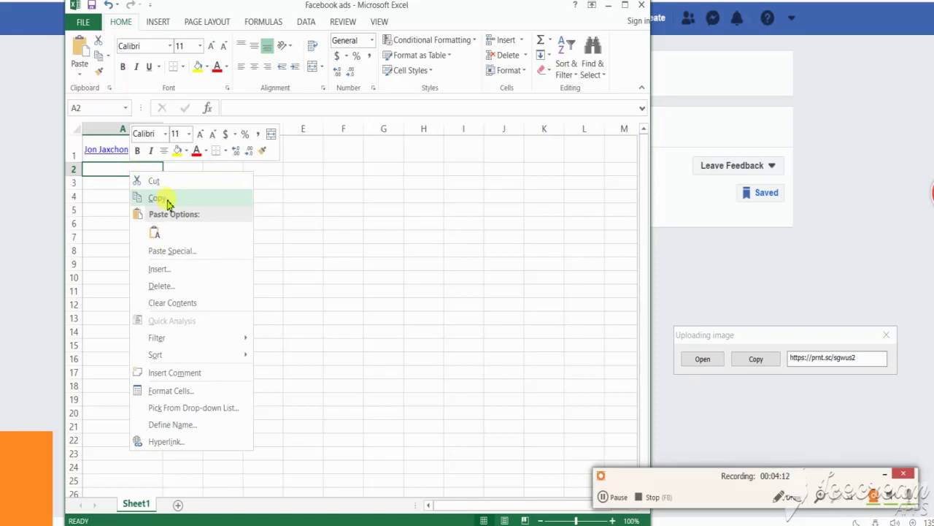
pyautogui.click(177, 252)
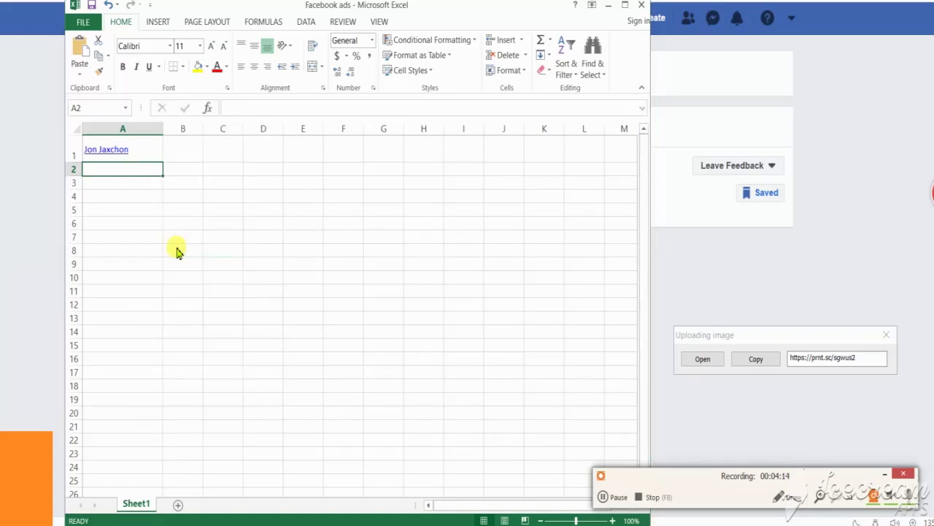
pyautogui.click(352, 90)
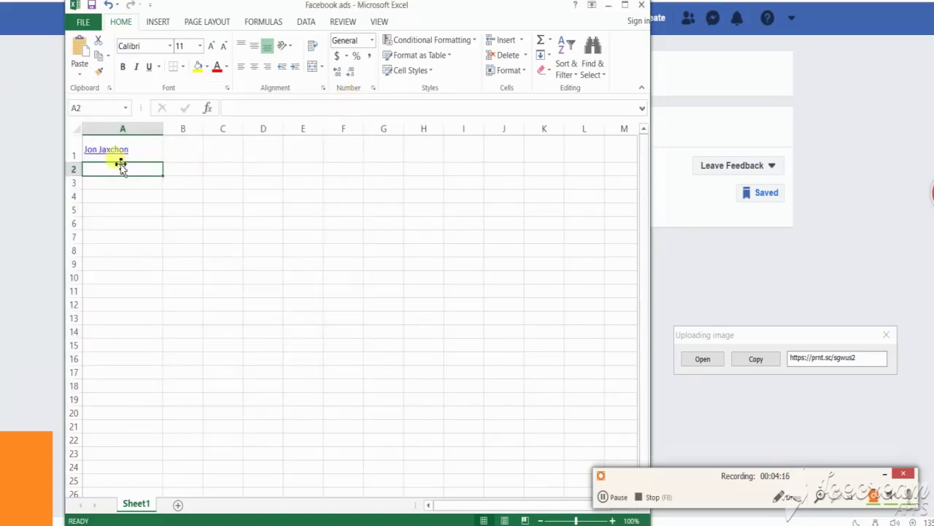
# - Paste the copied screenshot link into cell A2, below the profile name
pyautogui.rightClick(115, 168)
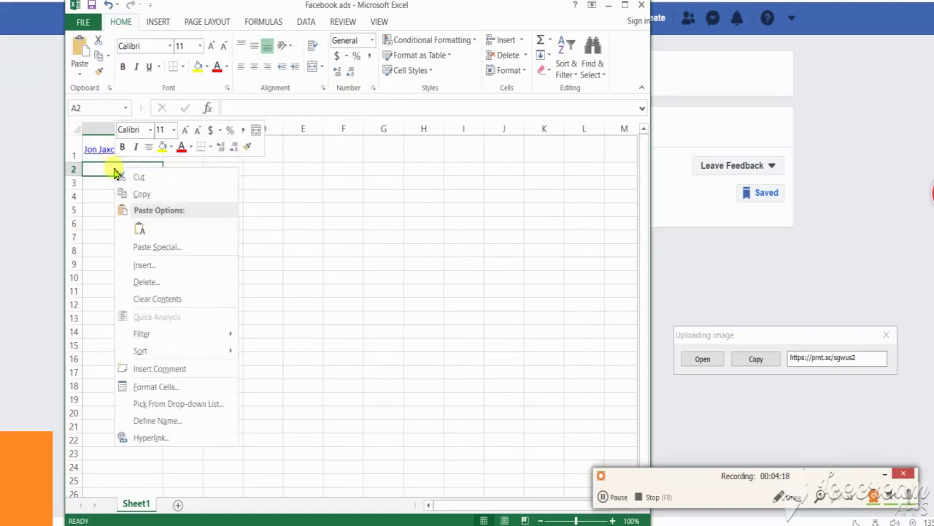
pyautogui.click(134, 224)
pyautogui.click(264, 224)
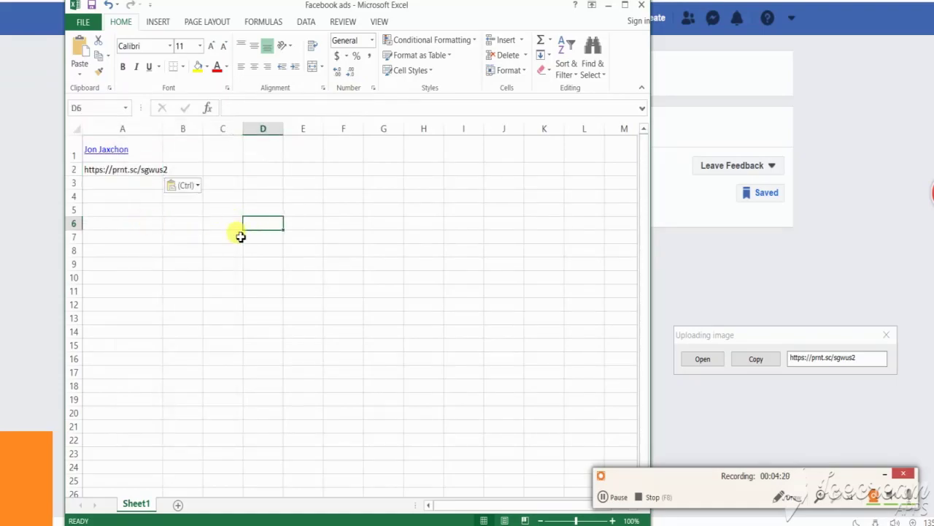
# - Return to the Facebook page, close the image upload window and check the saved ad's feedback options
pyautogui.click(767, 264)
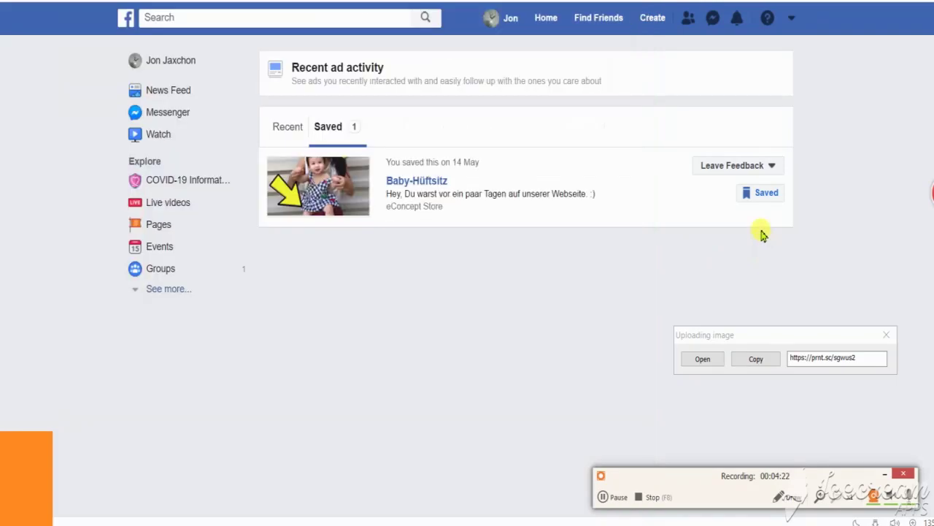
pyautogui.click(895, 335)
pyautogui.click(771, 165)
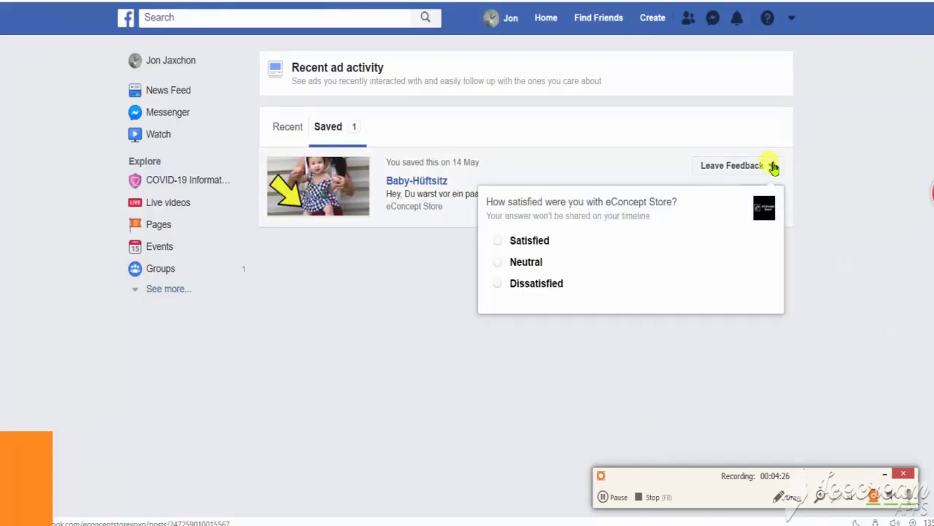
pyautogui.click(715, 25)
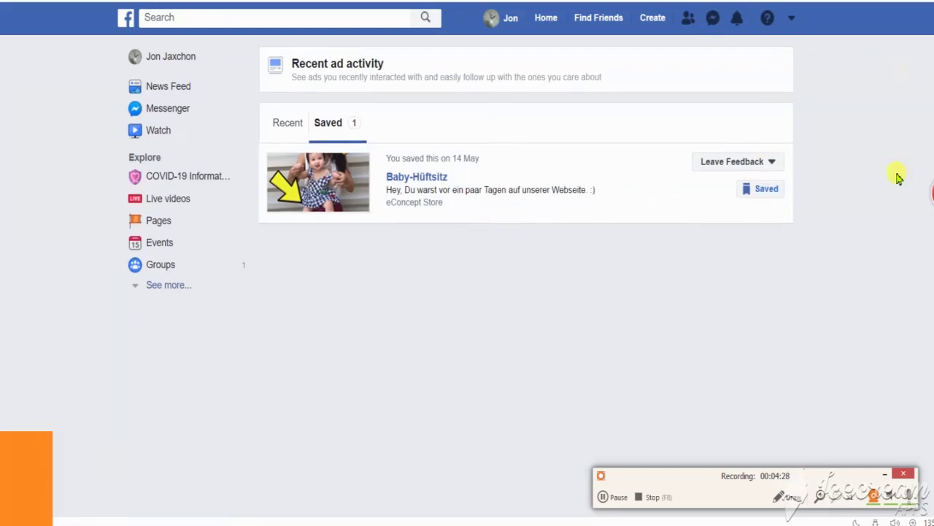
# - Copy a 1367x505 screenshot of the recent ad activity area with the saved ad's feedback options open
pyautogui.click(770, 164)
pyautogui.press('F5')
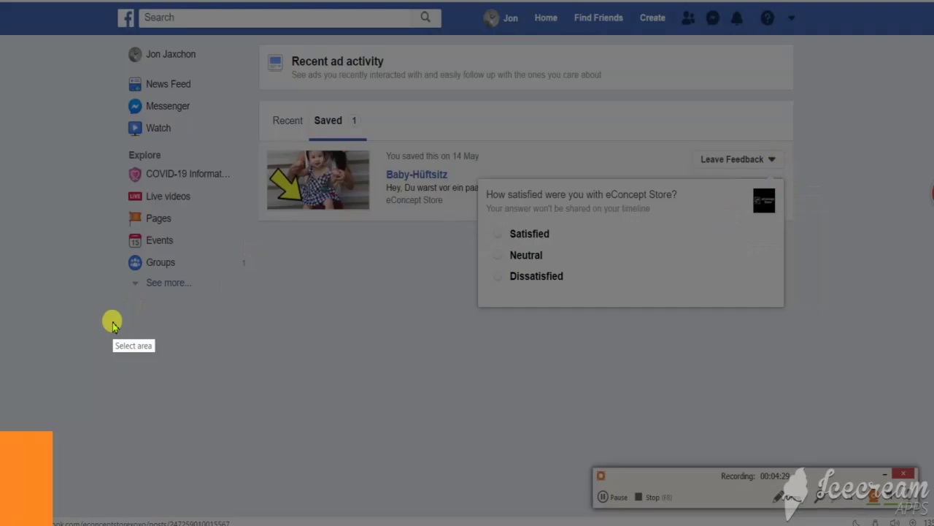
pyautogui.moveTo(118, 34)
pyautogui.mouseDown()
pyautogui.moveTo(124, 150)
pyautogui.moveTo(299, 309)
pyautogui.moveTo(678, 308)
pyautogui.moveTo(802, 319)
pyautogui.mouseUp()
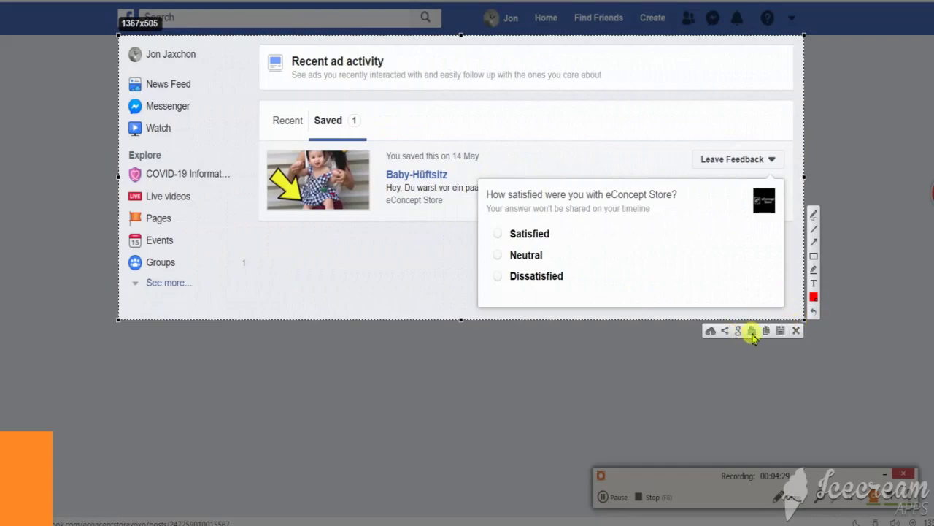
pyautogui.click(765, 330)
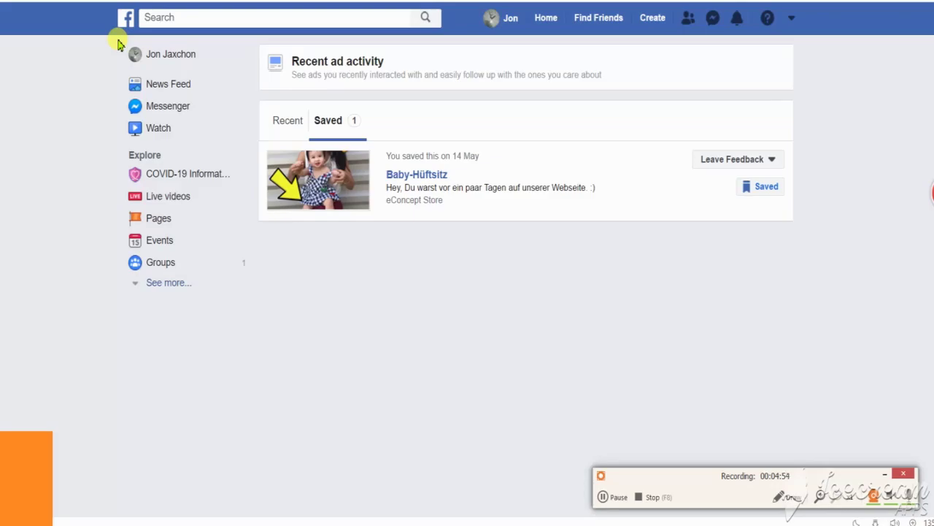
# - Try to capture the recent ad activity area again with the saved ad's feedback options open
pyautogui.press('F6')
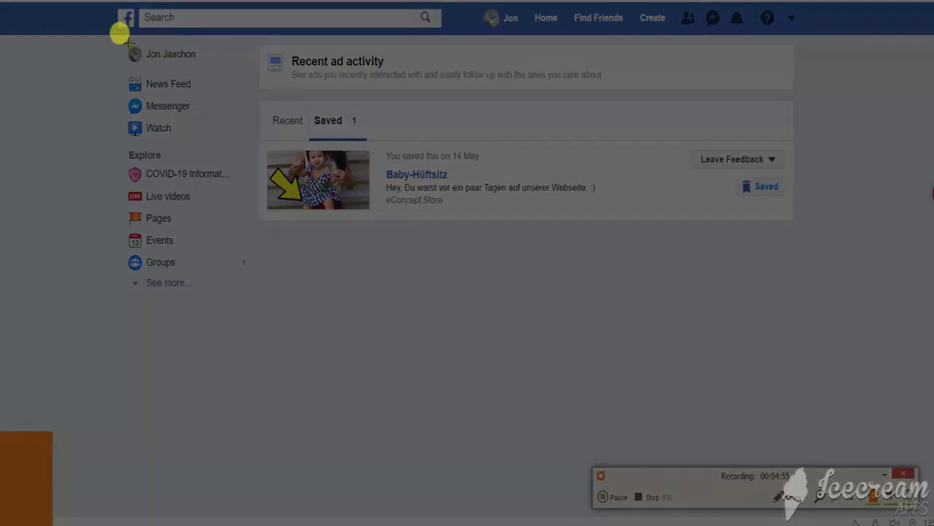
pyautogui.moveTo(124, 40); pyautogui.dragTo(803, 295)
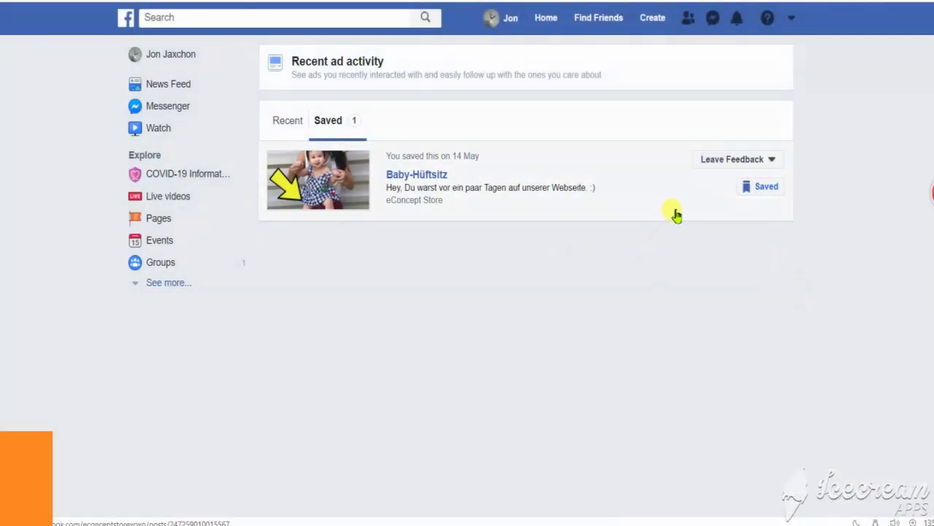
pyautogui.click(708, 162)
pyautogui.click(495, 233)
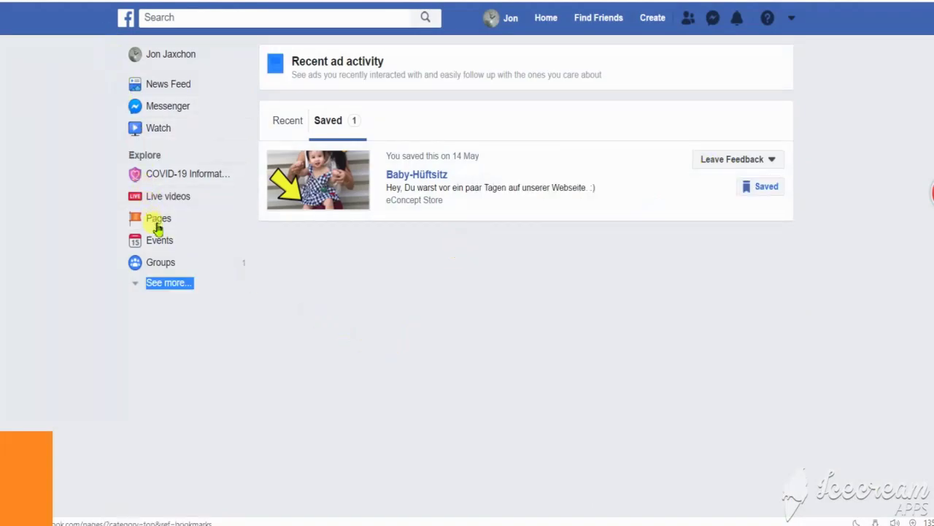
pyautogui.click(715, 161)
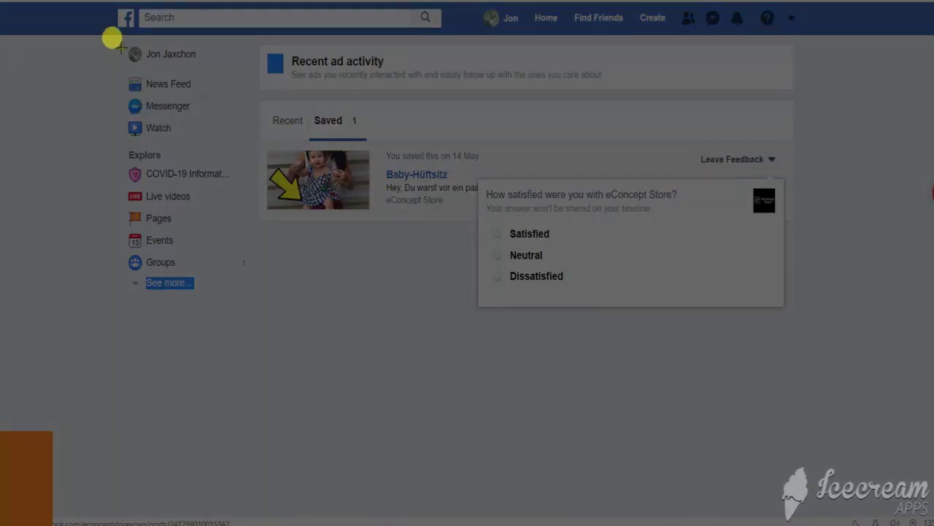
pyautogui.moveTo(118, 35); pyautogui.dragTo(806, 340)
pyautogui.click(776, 328)
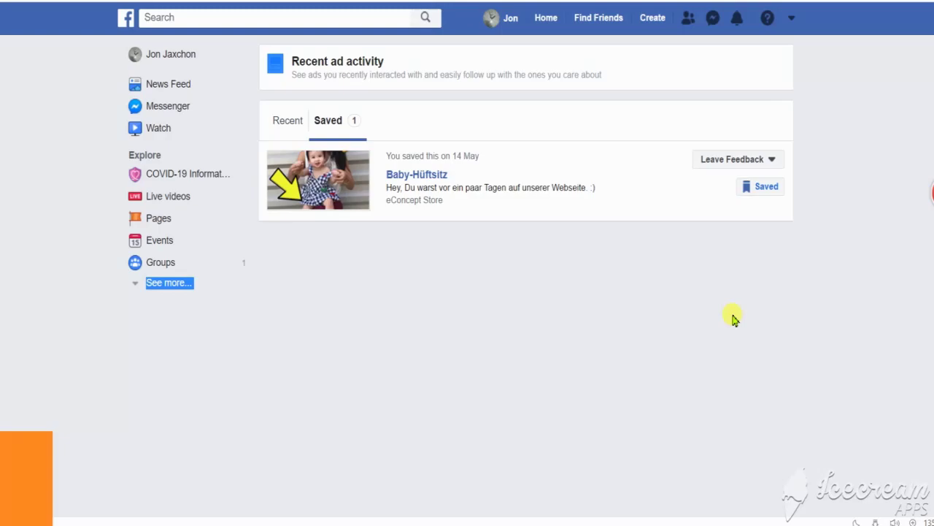
pyautogui.press('F6')
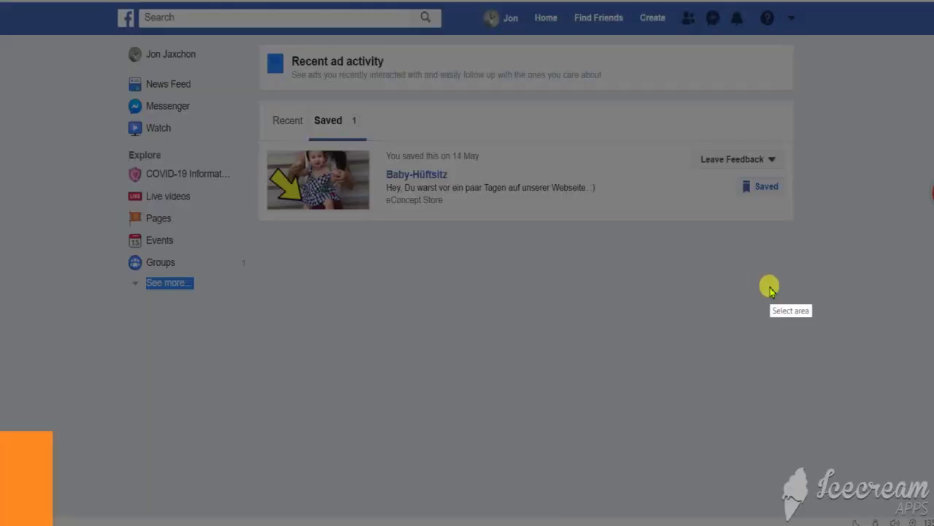
pyautogui.moveTo(127, 50)
pyautogui.mouseDown()
pyautogui.moveTo(119, 246)
pyautogui.moveTo(188, 306)
pyautogui.moveTo(815, 326)
pyautogui.mouseUp()
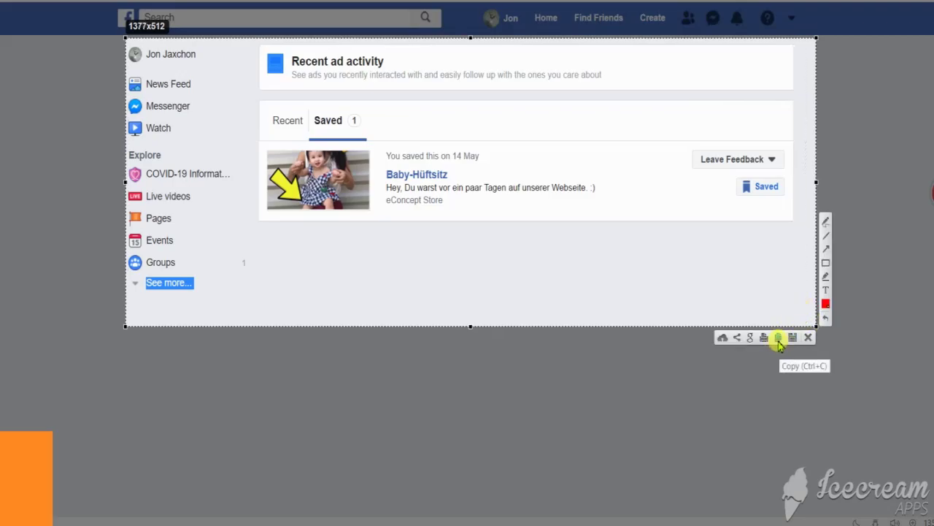
pyautogui.click(793, 340)
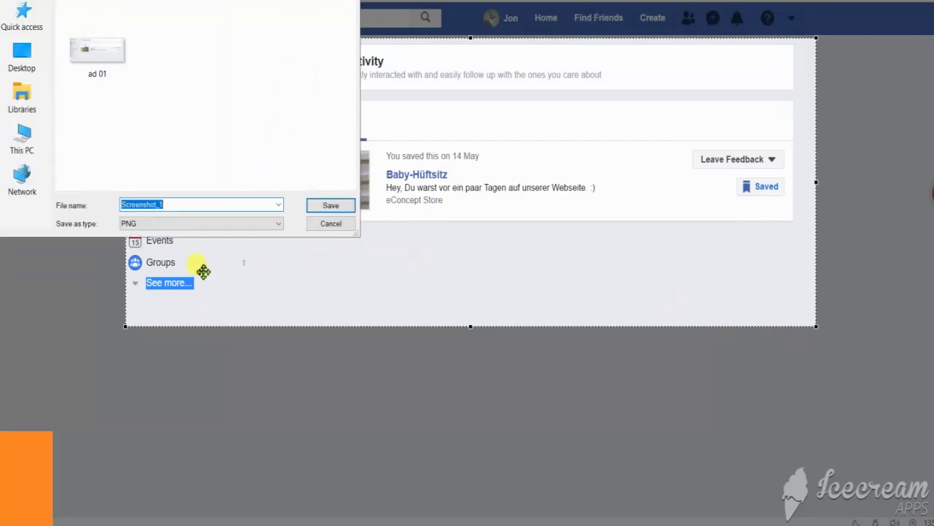
pyautogui.write('a')
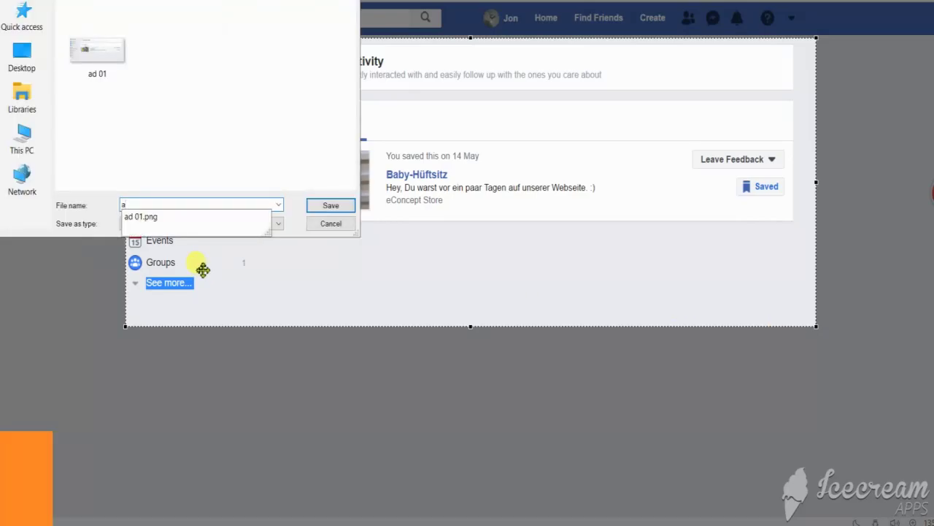
pyautogui.click(323, 227)
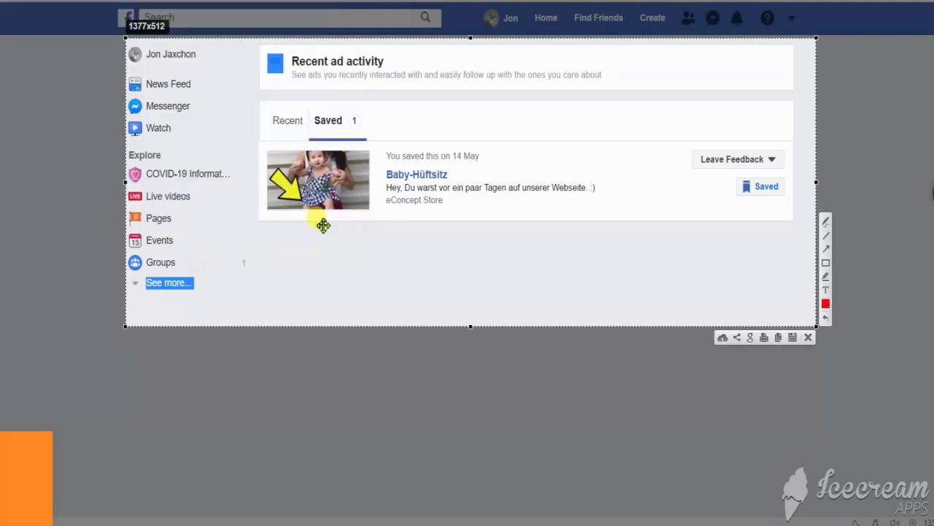
pyautogui.click(808, 337)
# - Capture the recent ad activity area with the ad's feedback options open and save it as a PNG named "ad 02"
pyautogui.click(739, 163)
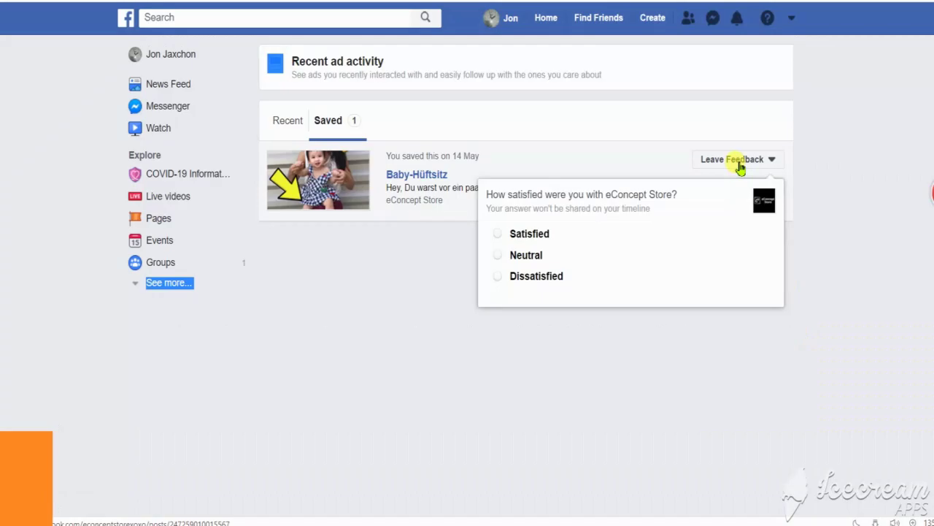
pyautogui.press('F6')
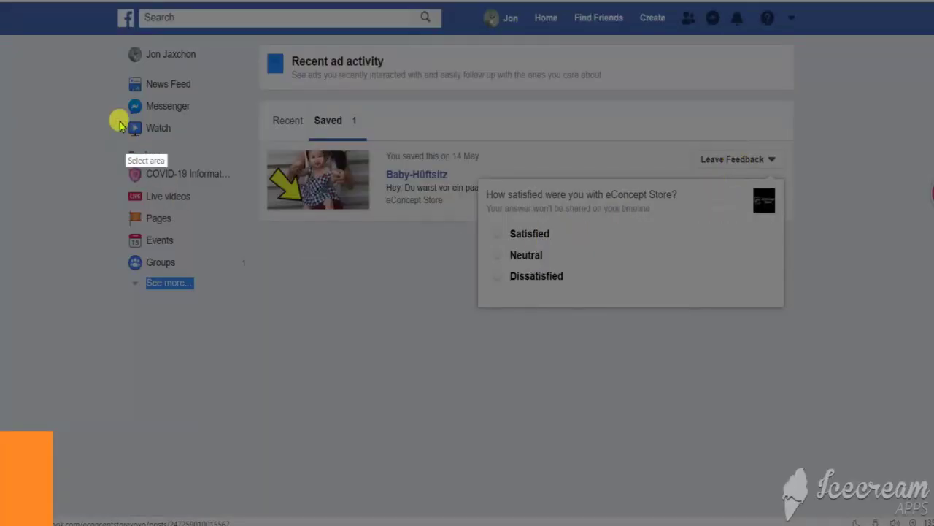
pyautogui.moveTo(121, 37); pyautogui.dragTo(796, 330)
pyautogui.click(774, 340)
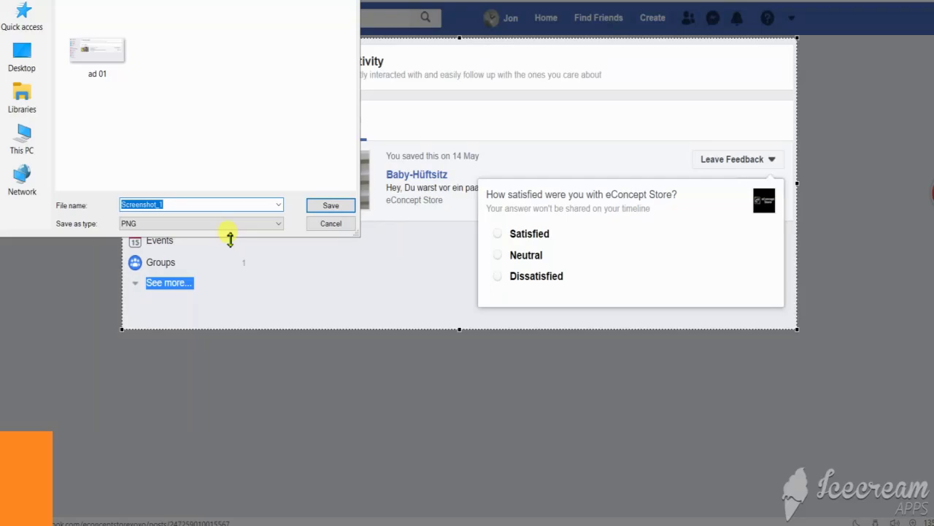
pyautogui.write('ad')
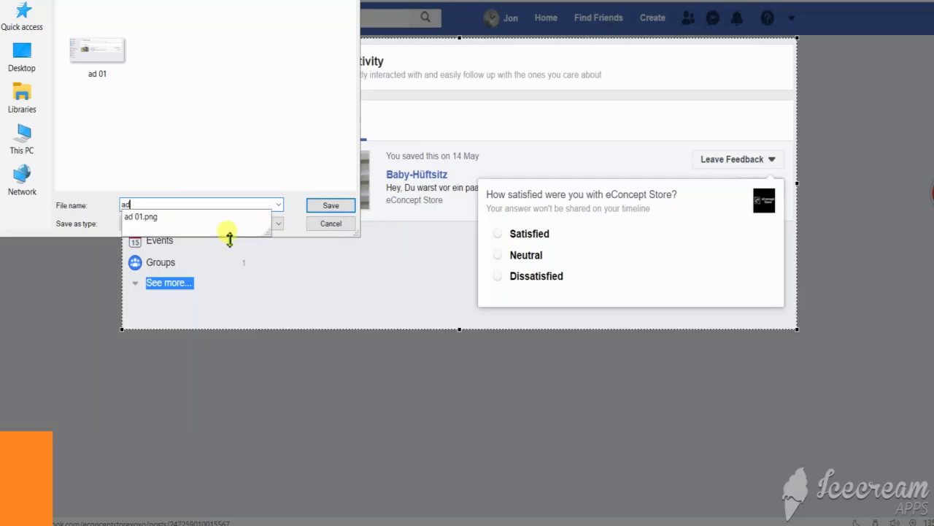
pyautogui.write(' 02')
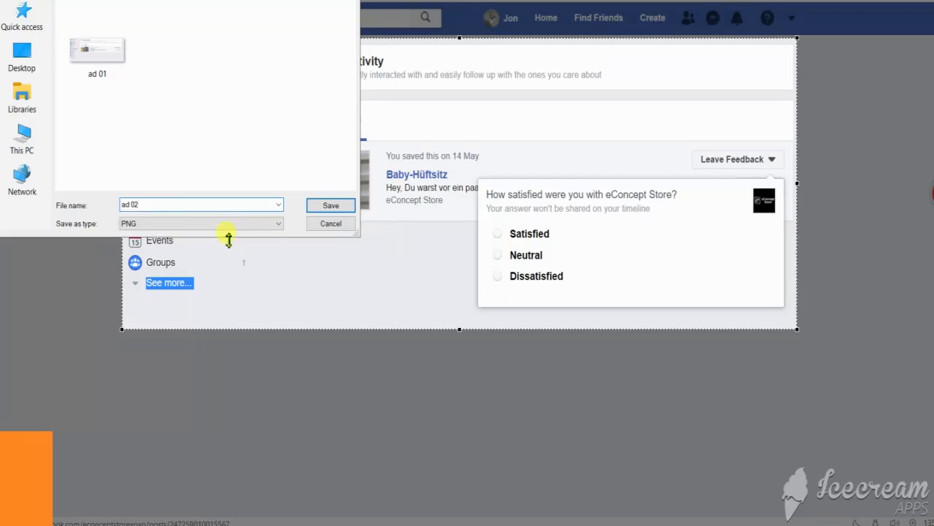
pyautogui.press('Return')
# - Capture the area with the feedback options open again as a 1362x505 screenshot, upload it and copy its link
pyautogui.click(763, 162)
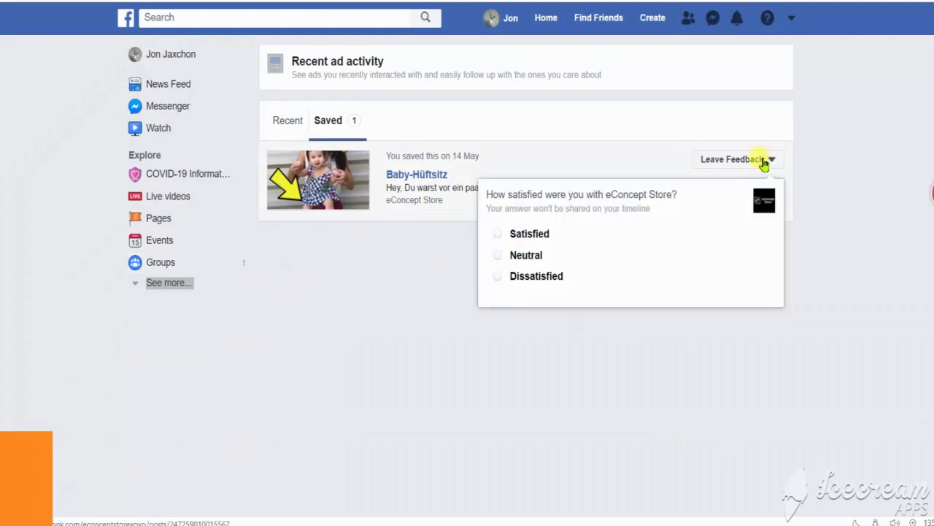
pyautogui.press('F6')
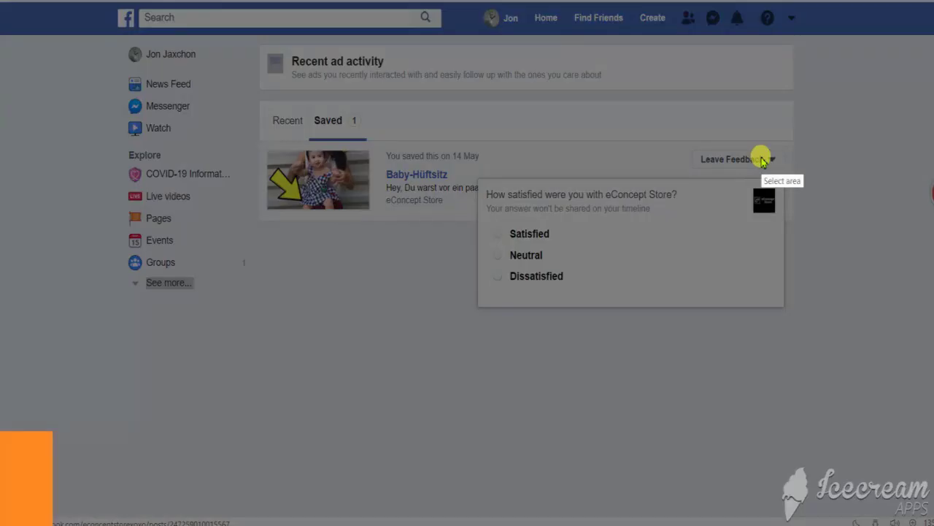
pyautogui.moveTo(116, 33); pyautogui.dragTo(802, 318)
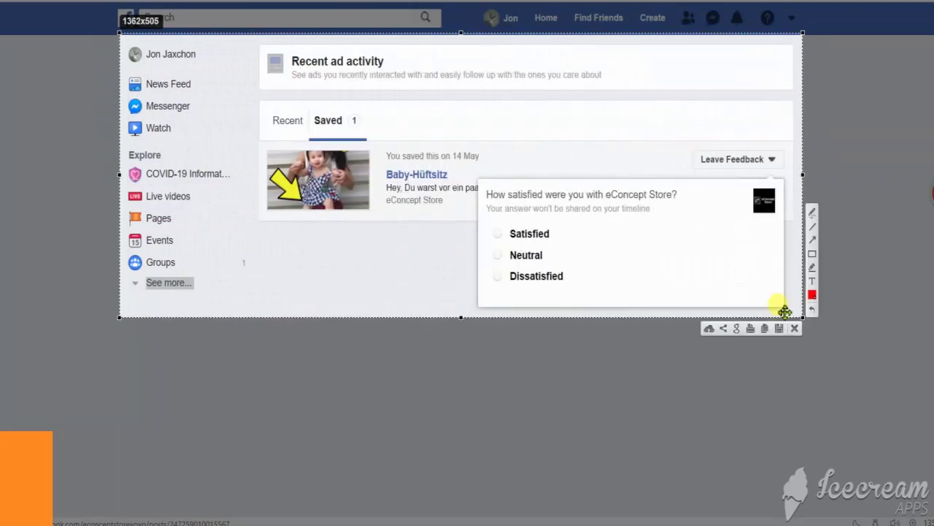
pyautogui.click(711, 335)
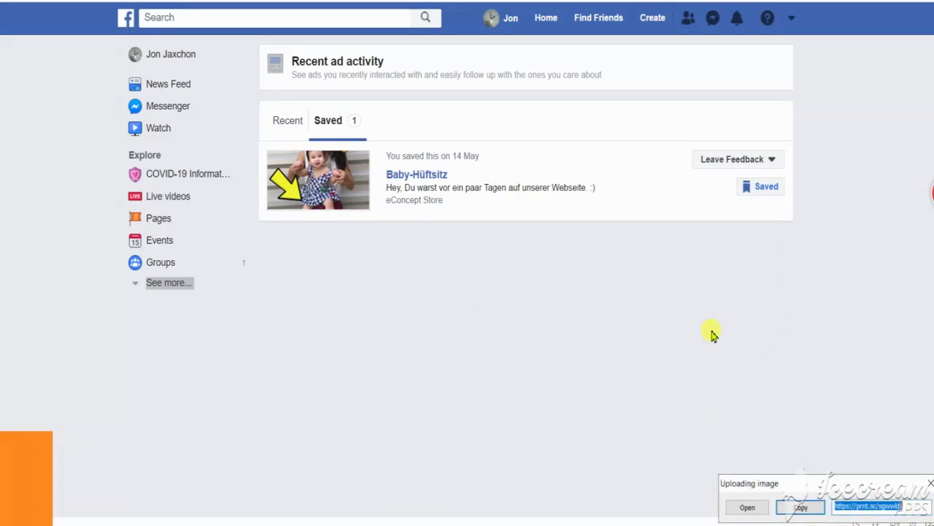
pyautogui.rightClick(864, 504)
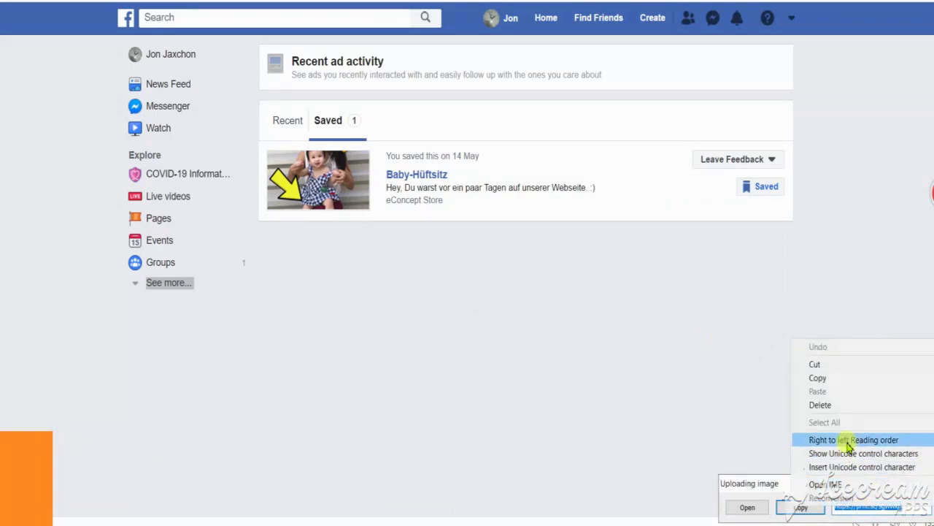
pyautogui.click(839, 379)
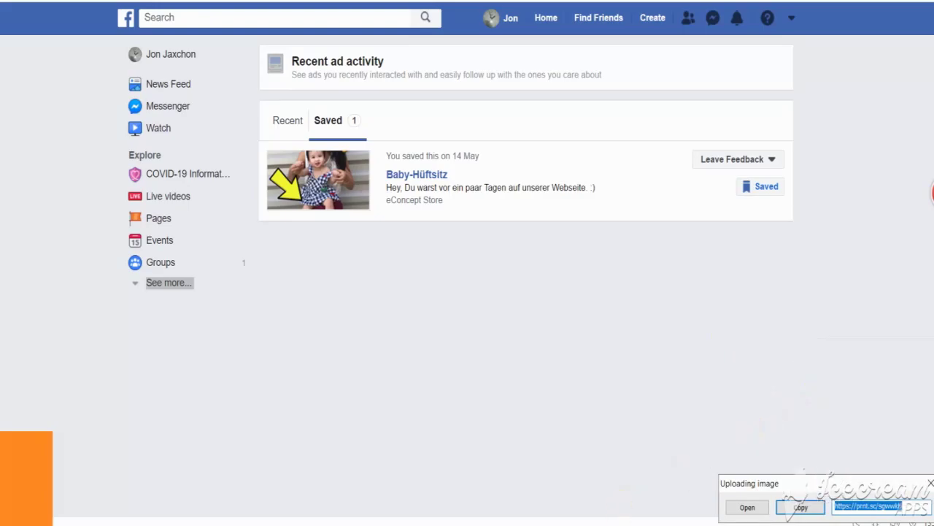
pyautogui.hotkey('alt', 'Tab')
pyautogui.click(103, 184)
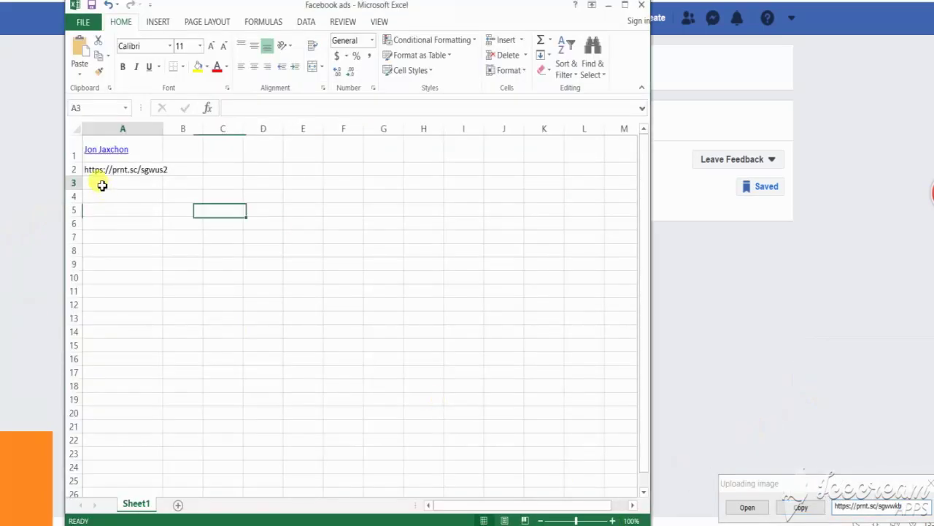
pyautogui.rightClick(103, 184)
pyautogui.click(127, 245)
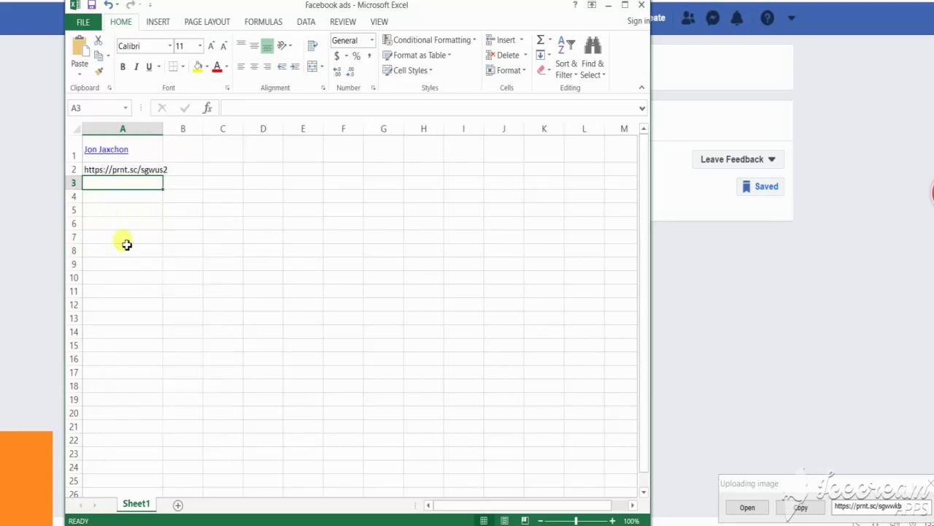
pyautogui.click(136, 199)
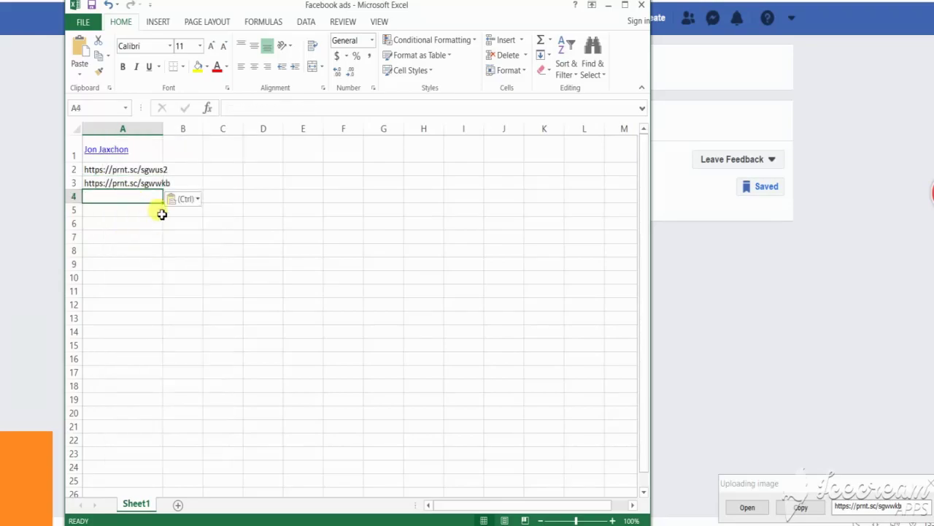
# - Return to Facebook, rate eConcept Store as Satisfied in the saved ad's feedback, and choose Delivery speed as the most satisfying aspect
pyautogui.click(808, 280)
pyautogui.click(774, 165)
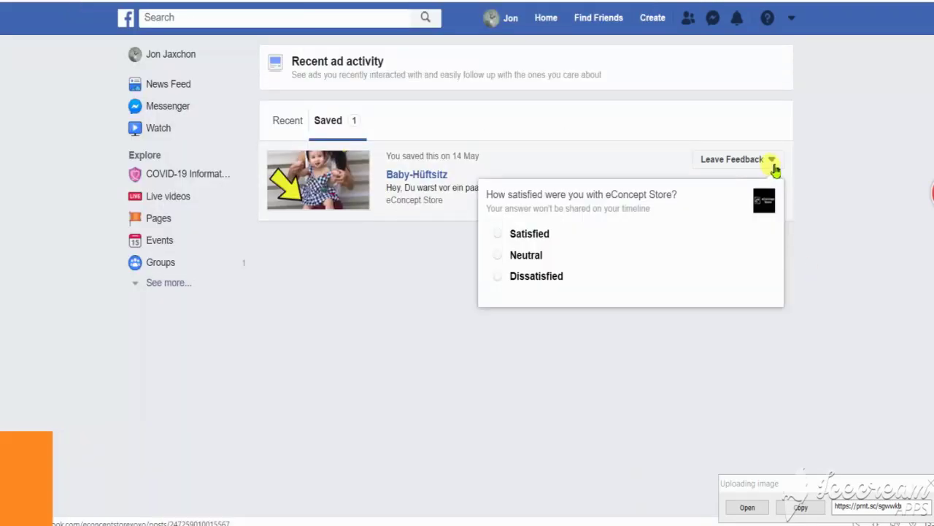
pyautogui.click(522, 235)
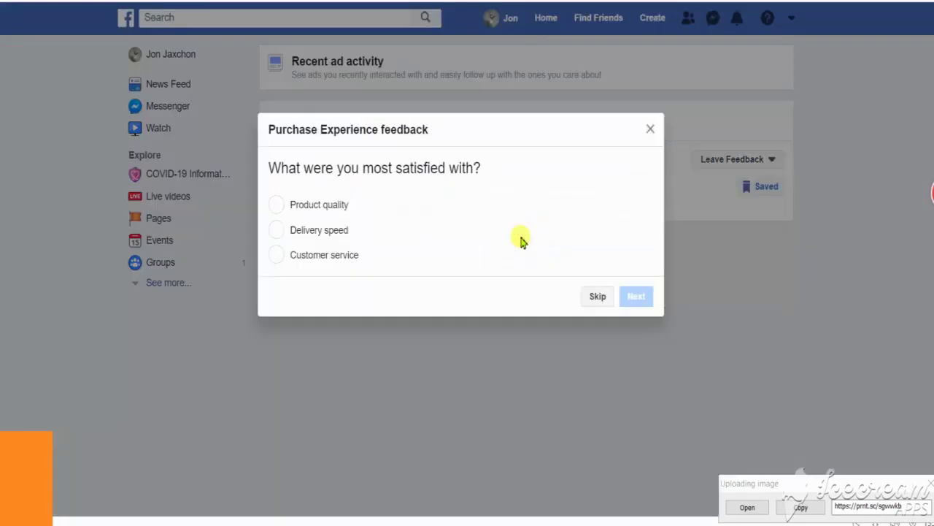
pyautogui.click(277, 232)
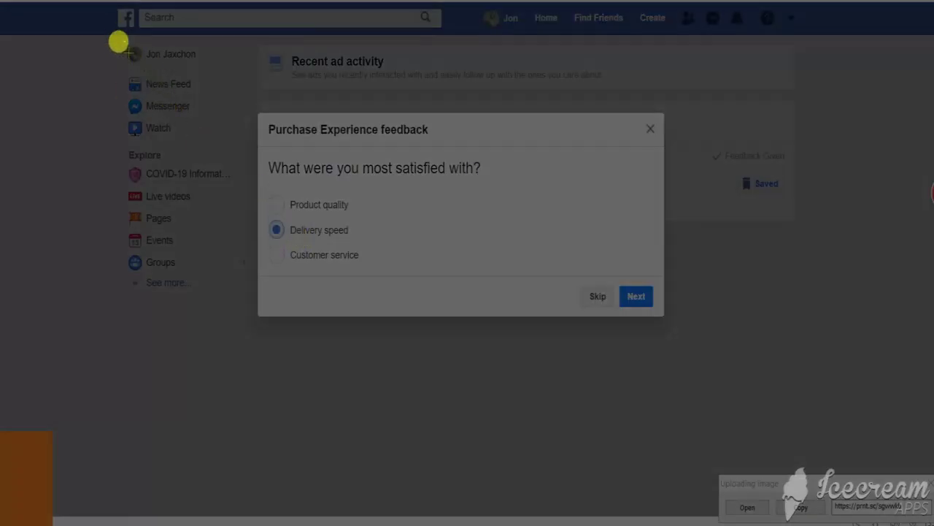
# - Capture the satisfaction question with Delivery speed selected as a 1368x578 screenshot, upload it and copy its link
pyautogui.moveTo(124, 42); pyautogui.dragTo(817, 341)
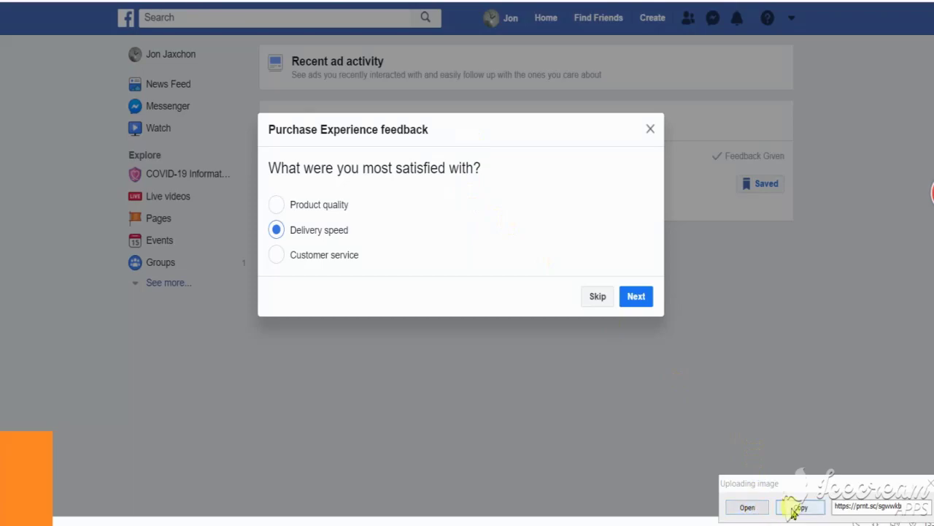
pyautogui.click(929, 483)
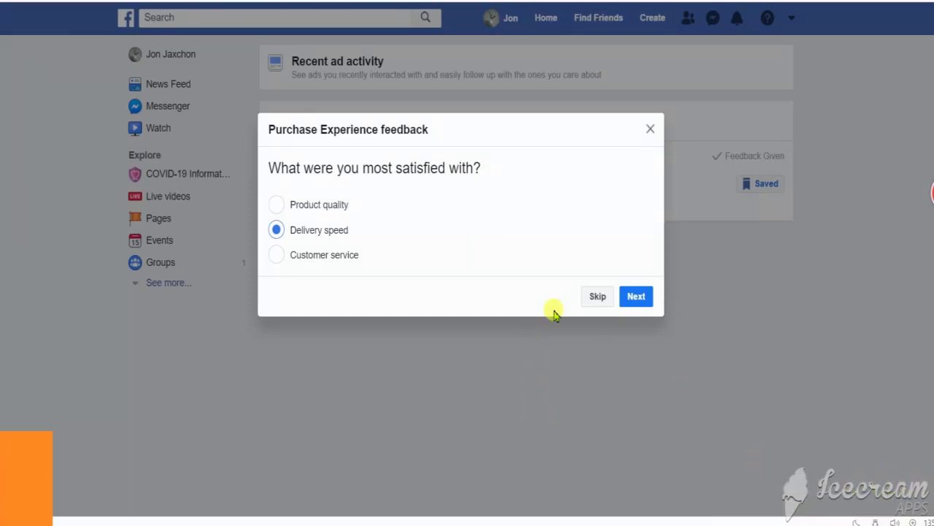
pyautogui.press('Print')
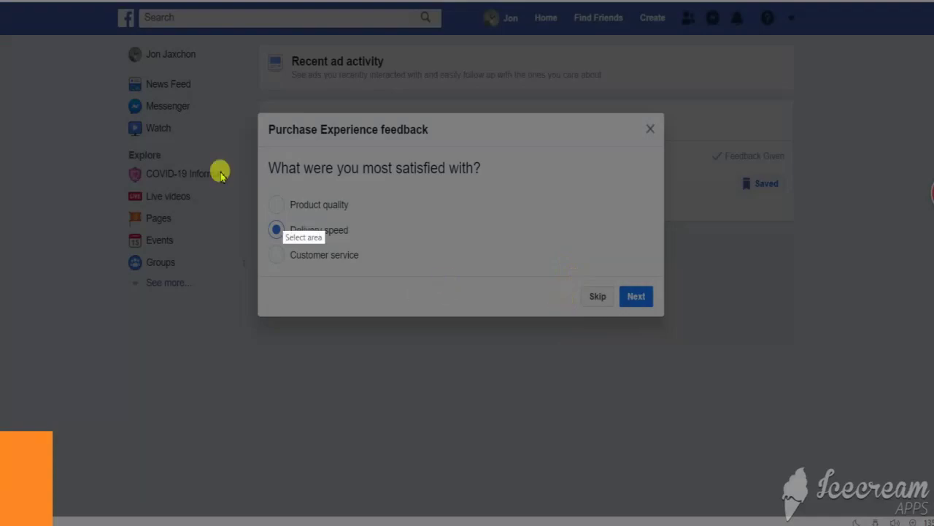
pyautogui.moveTo(124, 32); pyautogui.dragTo(808, 354)
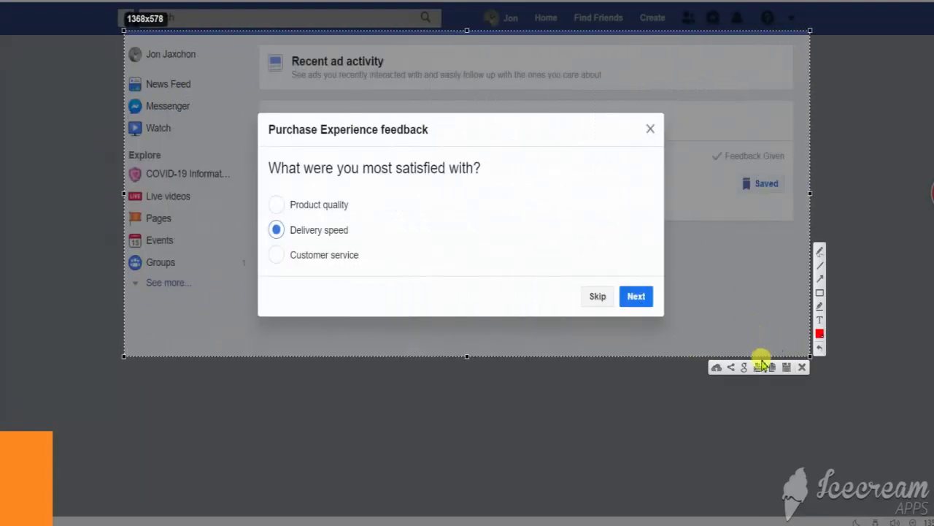
pyautogui.click(716, 369)
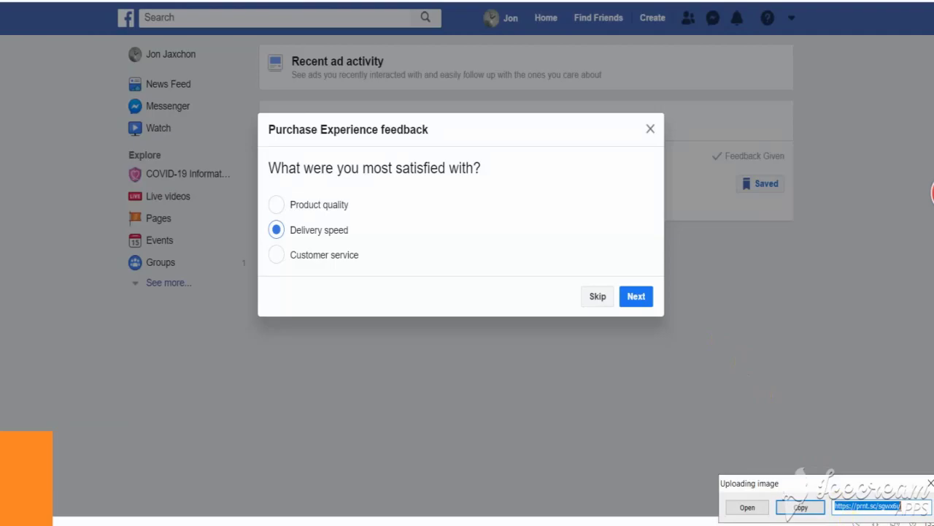
pyautogui.click(802, 508)
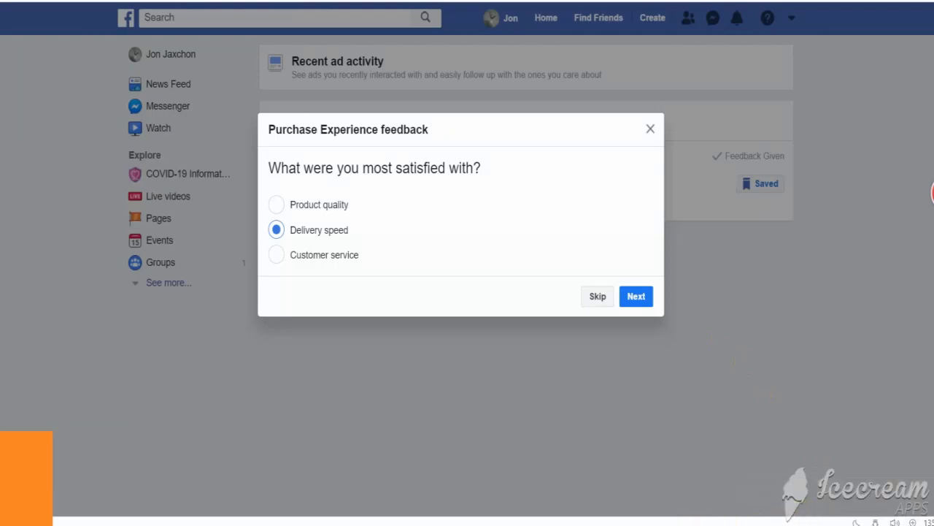
pyautogui.hotkey('alt', 'Tab')
pyautogui.rightClick(108, 201)
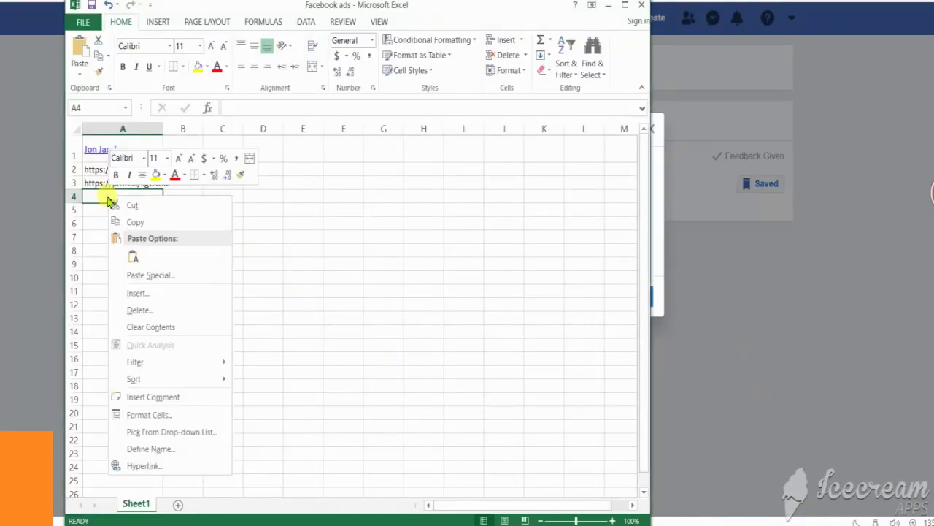
pyautogui.click(131, 257)
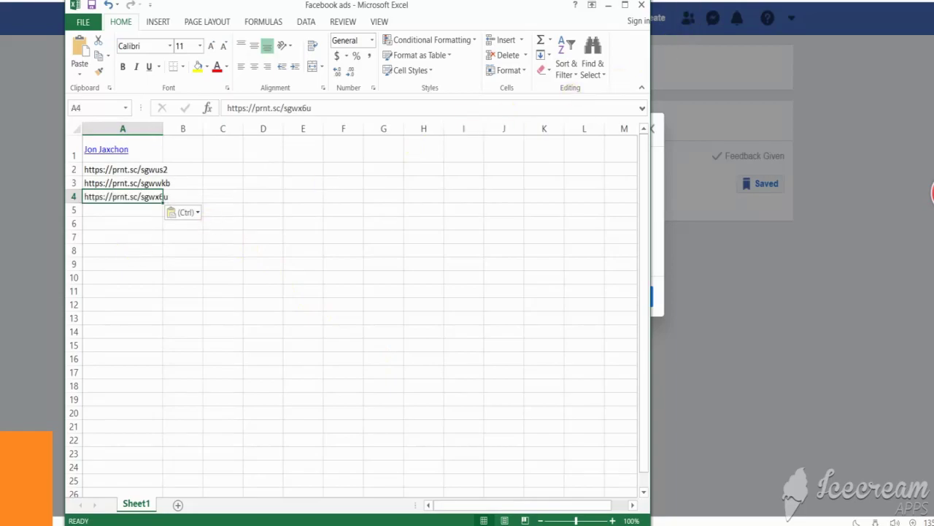
# - Return to Facebook, capture the satisfaction question as a 1346x533 screenshot and save it as a PNG named "ad 03"
pyautogui.hotkey('alt', 'Tab')
pyautogui.press('Print')
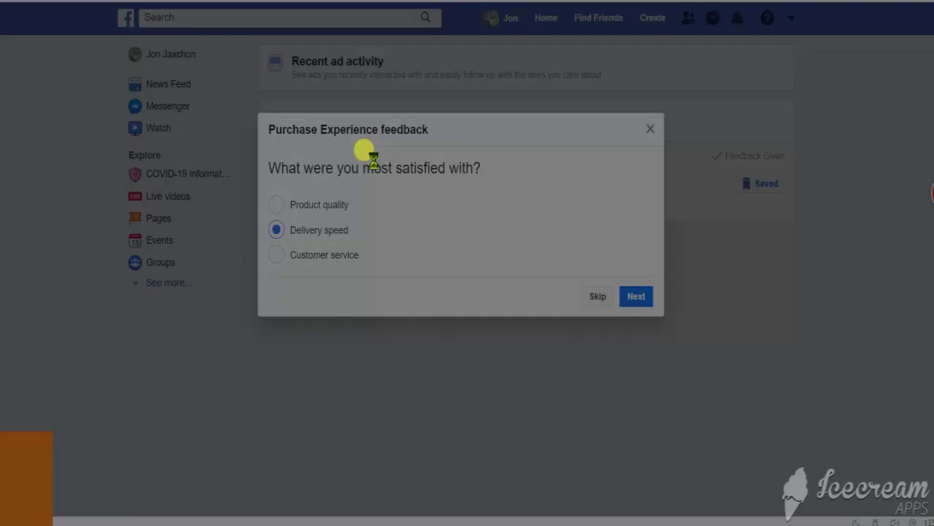
pyautogui.moveTo(124, 36); pyautogui.dragTo(801, 336)
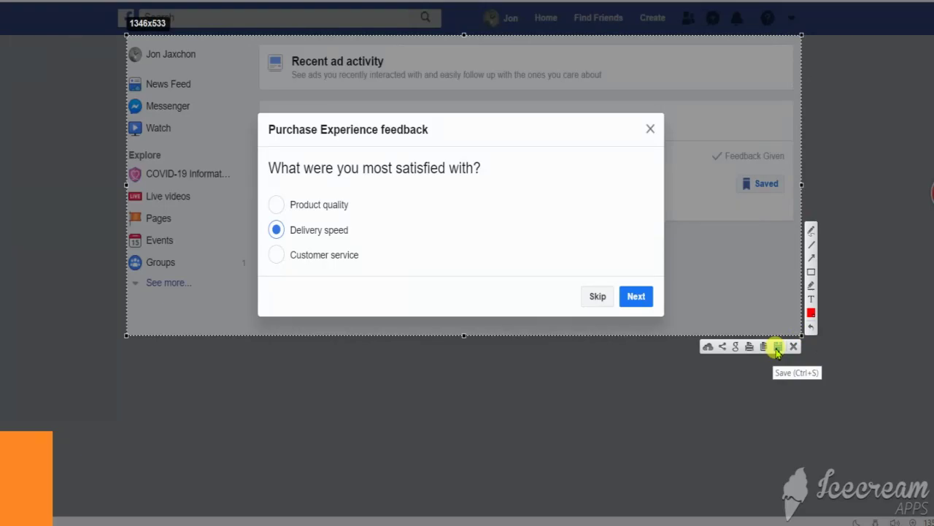
pyautogui.click(777, 347)
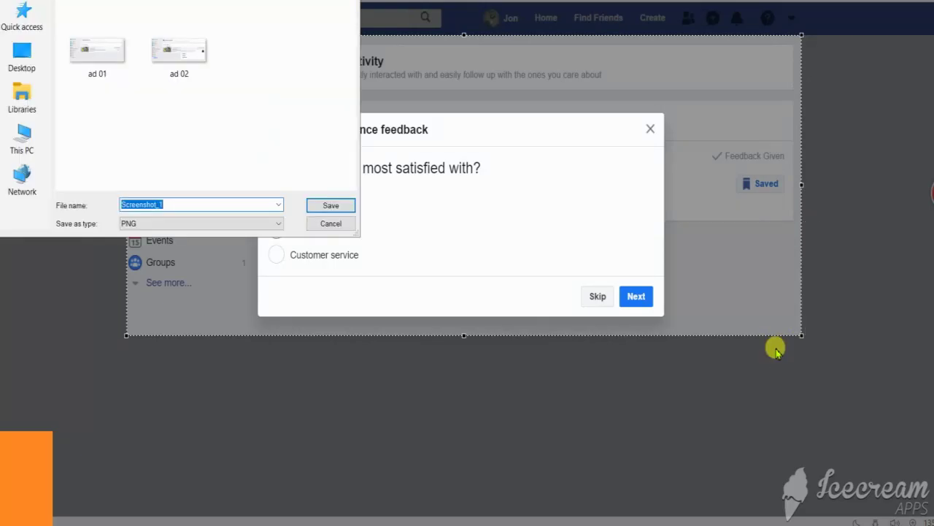
pyautogui.write('a')
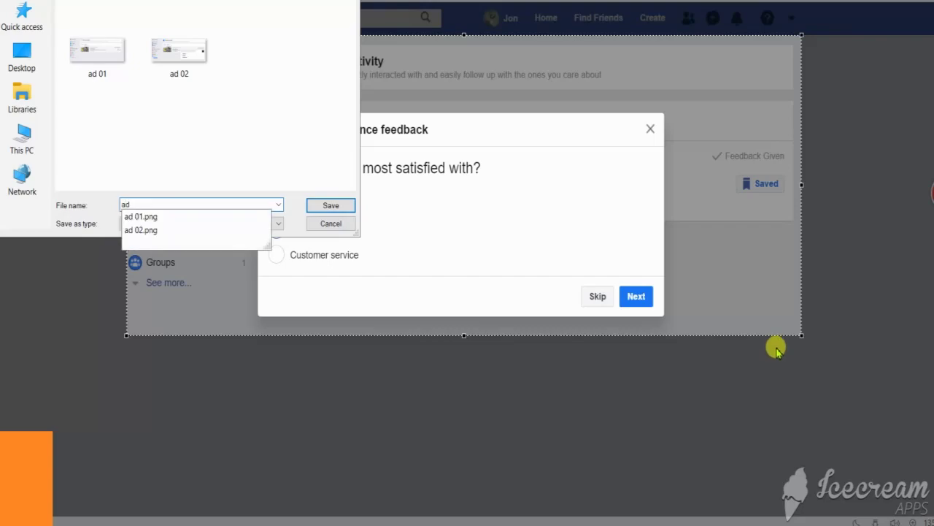
pyautogui.write('d 03')
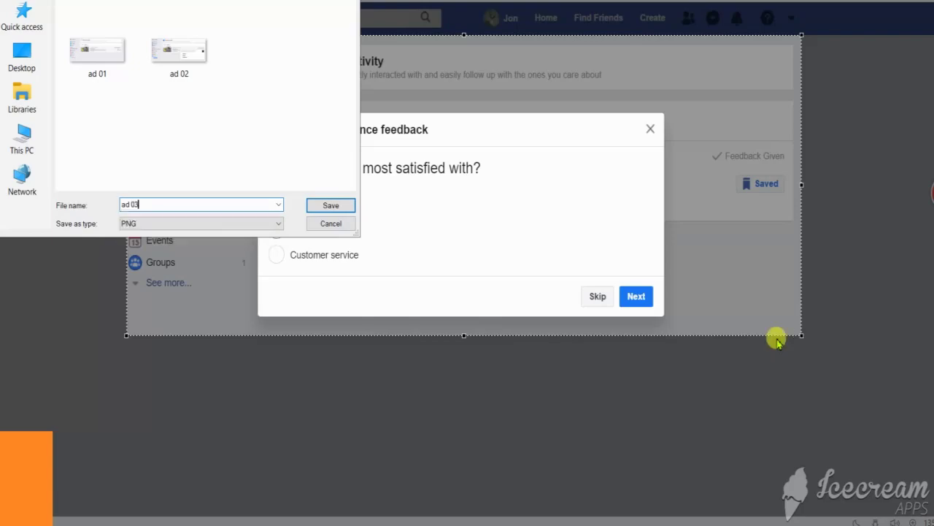
pyautogui.click(328, 205)
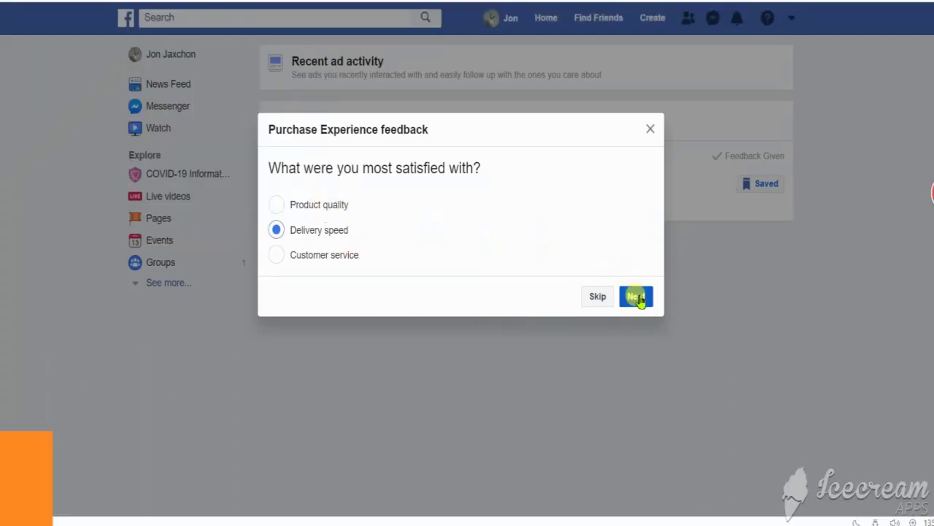
# - Advance to the feedback comment question, capture it as a 1349x548 screenshot and save it as a PNG named "ad 04"
pyautogui.click(635, 295)
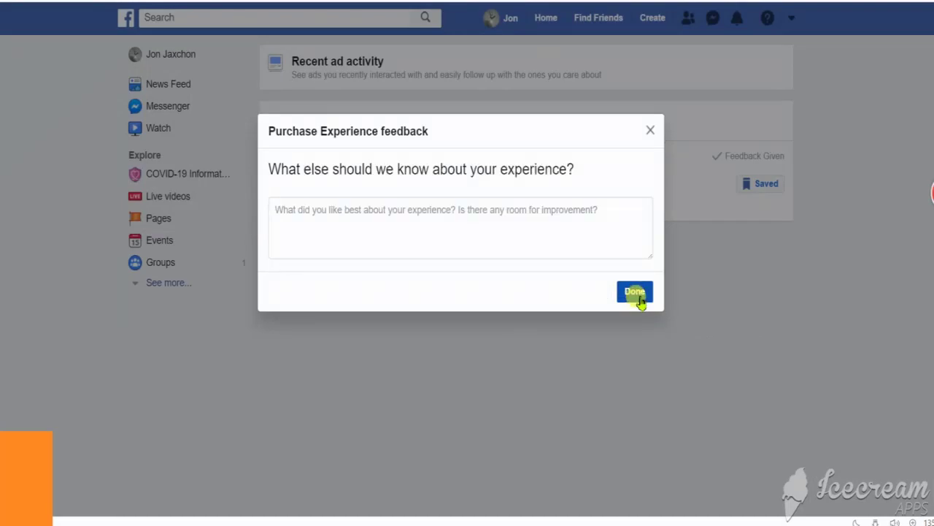
pyautogui.press('F6')
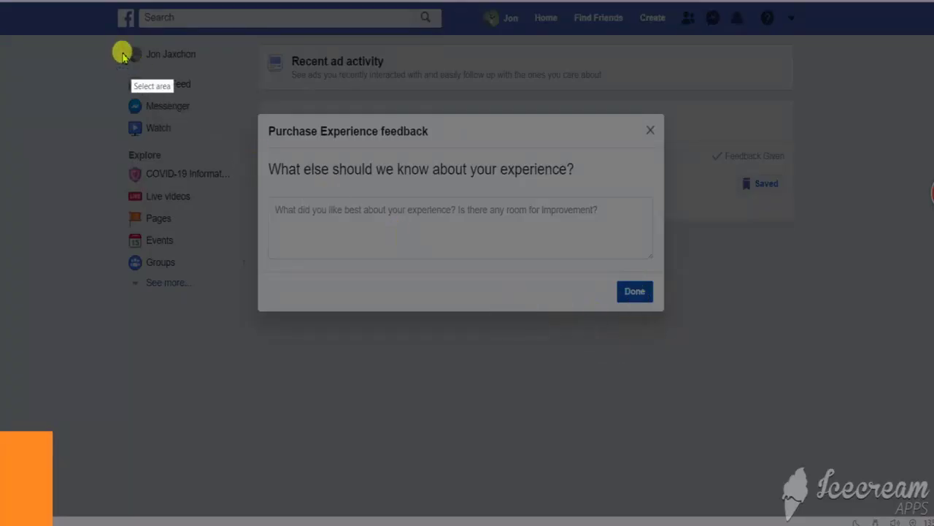
pyautogui.moveTo(120, 34); pyautogui.dragTo(795, 343)
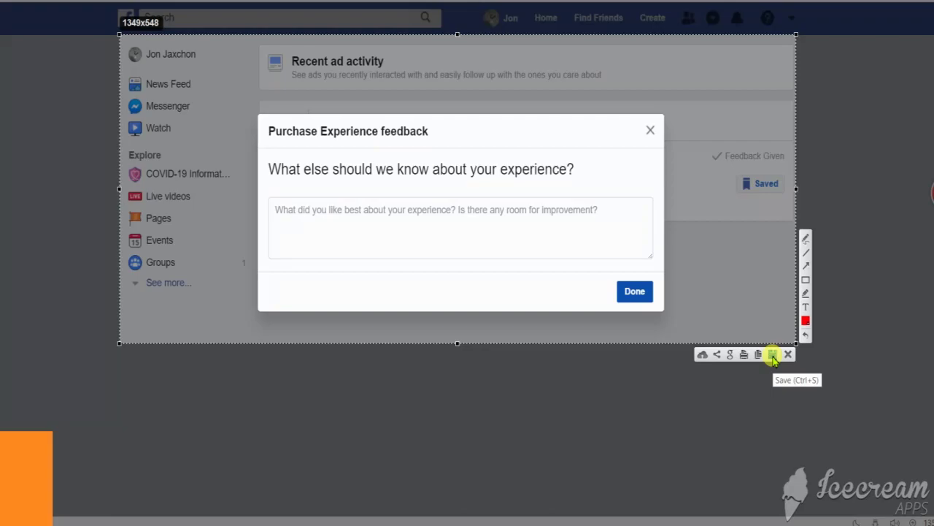
pyautogui.click(773, 355)
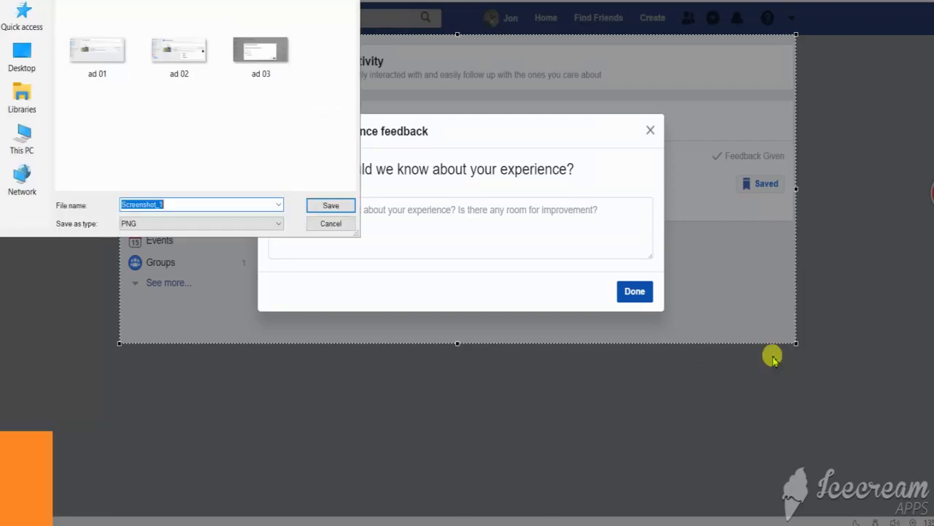
pyautogui.write('ad 0')
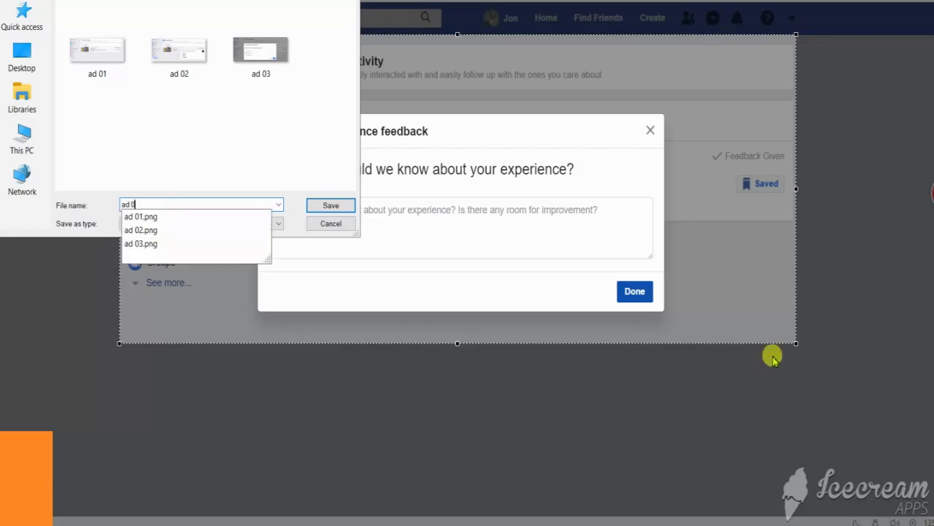
pyautogui.write('4')
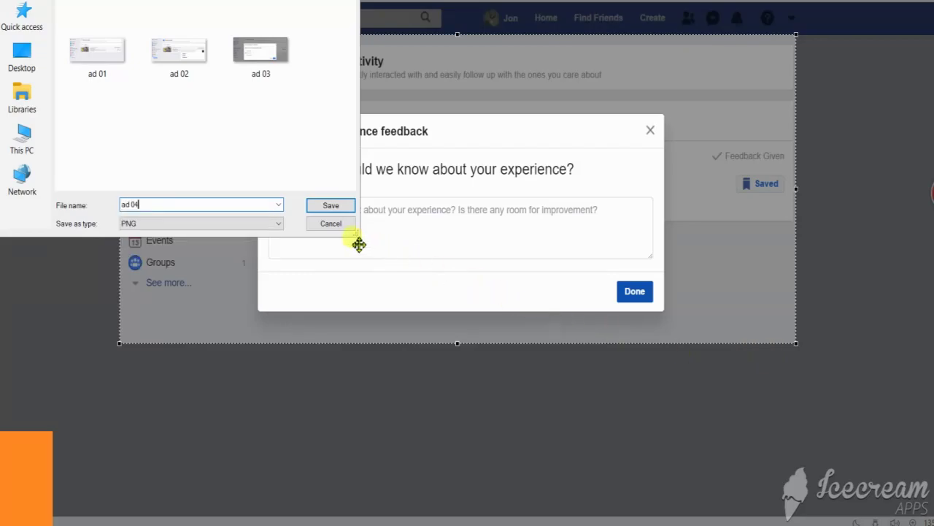
pyautogui.click(330, 206)
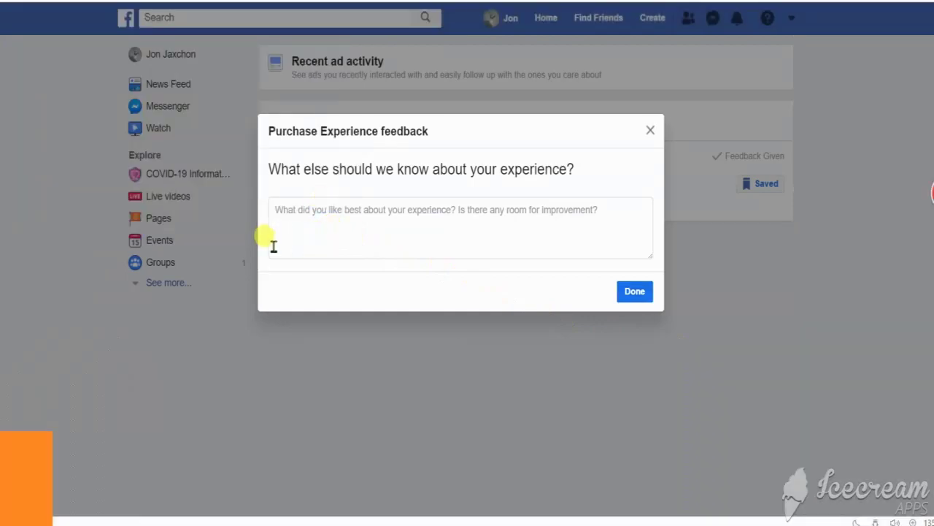
# - Capture the area with the feedback comment question again, upload the screenshot and copy its link
pyautogui.press('F6')
pyautogui.moveTo(122, 34)
pyautogui.mouseDown()
pyautogui.moveTo(115, 87)
pyautogui.moveTo(381, 305)
pyautogui.moveTo(752, 338)
pyautogui.moveTo(798, 321)
pyautogui.mouseUp()
pyautogui.click(703, 333)
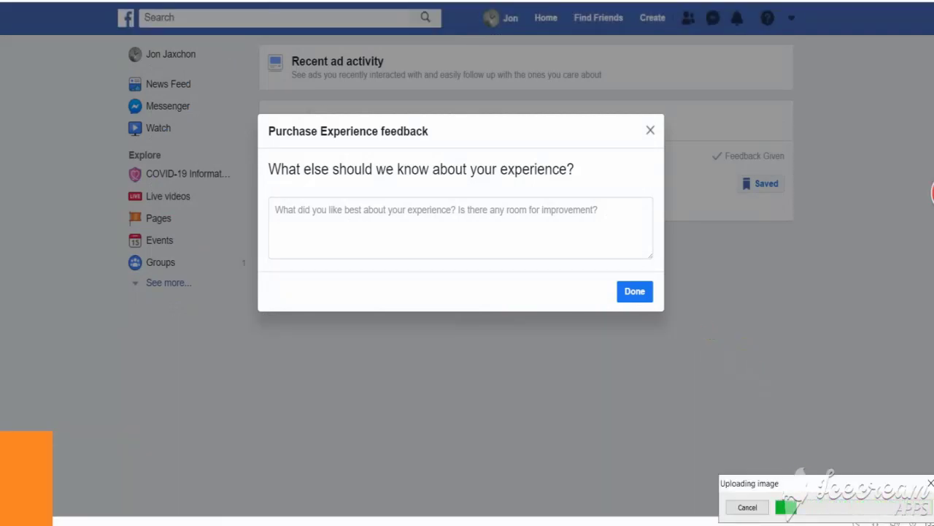
pyautogui.click(801, 505)
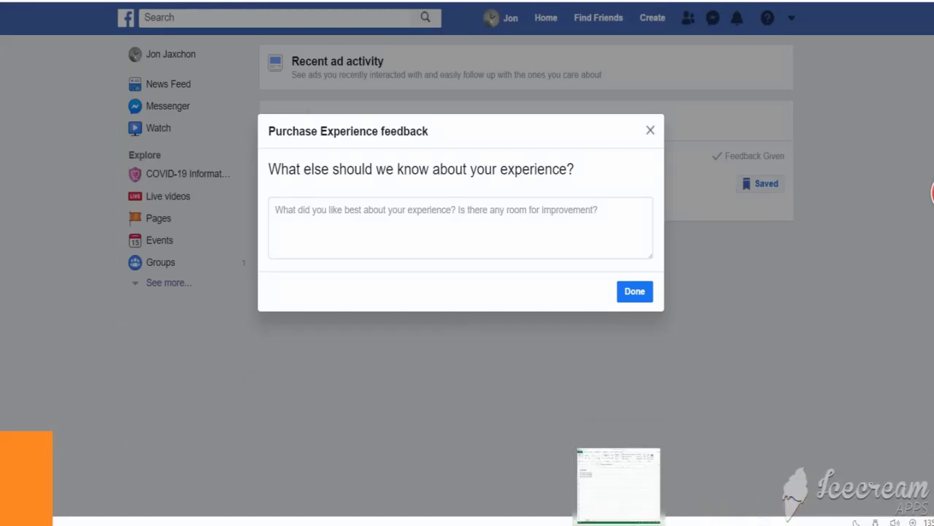
pyautogui.click(618, 521)
pyautogui.rightClick(107, 211)
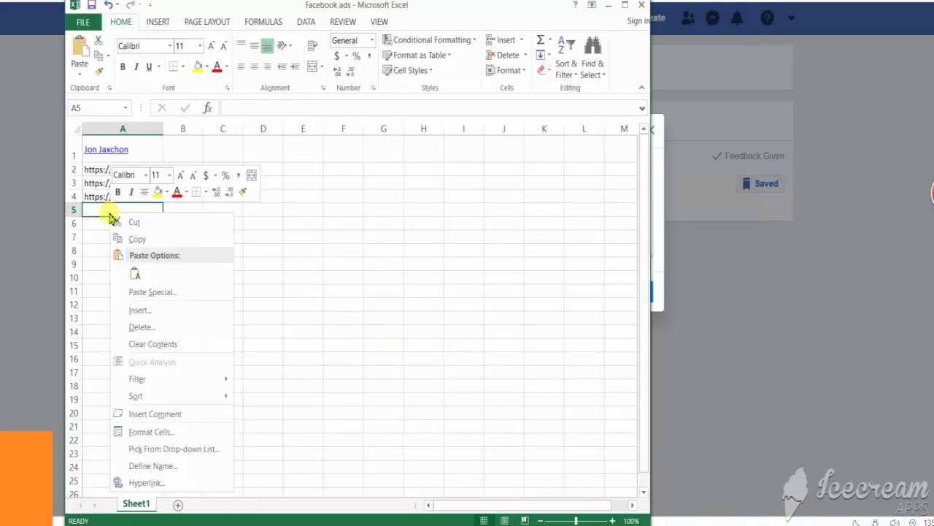
pyautogui.click(138, 271)
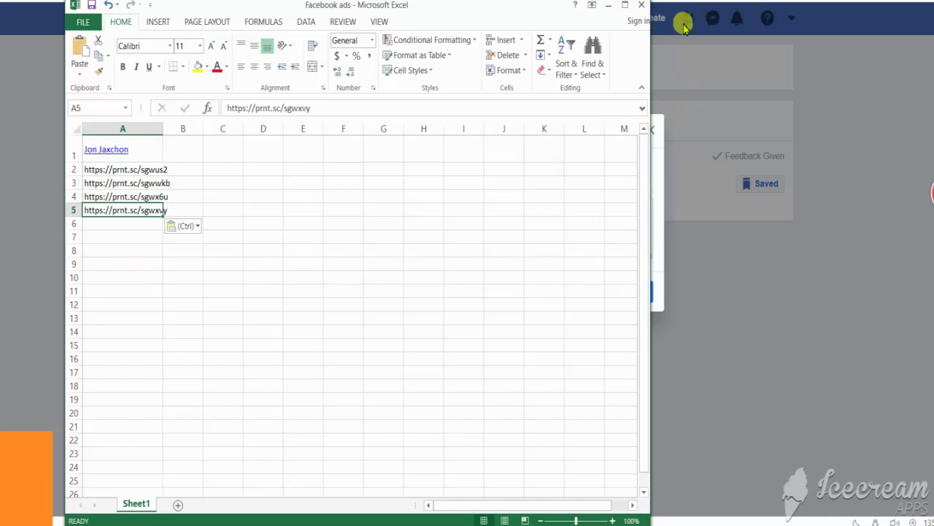
# - Return to Facebook, submit the feedback without a comment, and upload a 1354x554 screenshot of the thank-you dialog
pyautogui.click(661, 6)
pyautogui.click(634, 291)
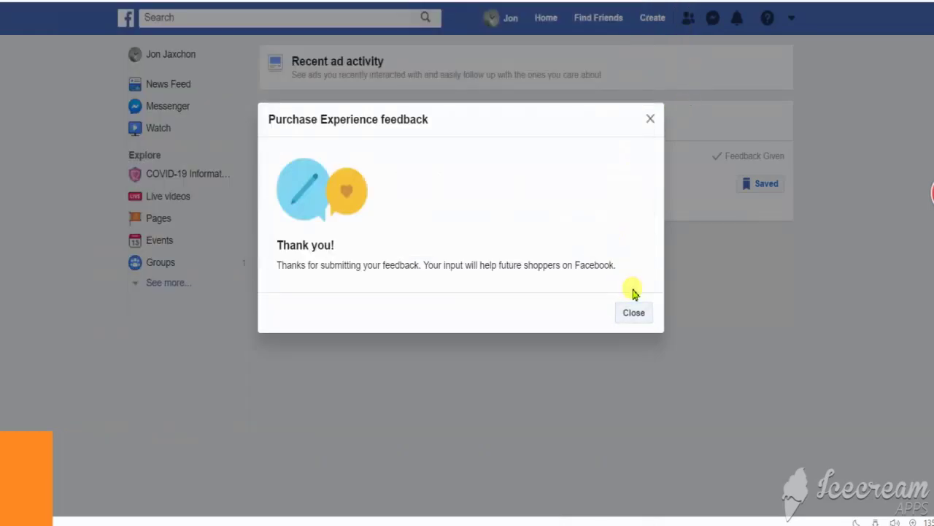
pyautogui.press('F6')
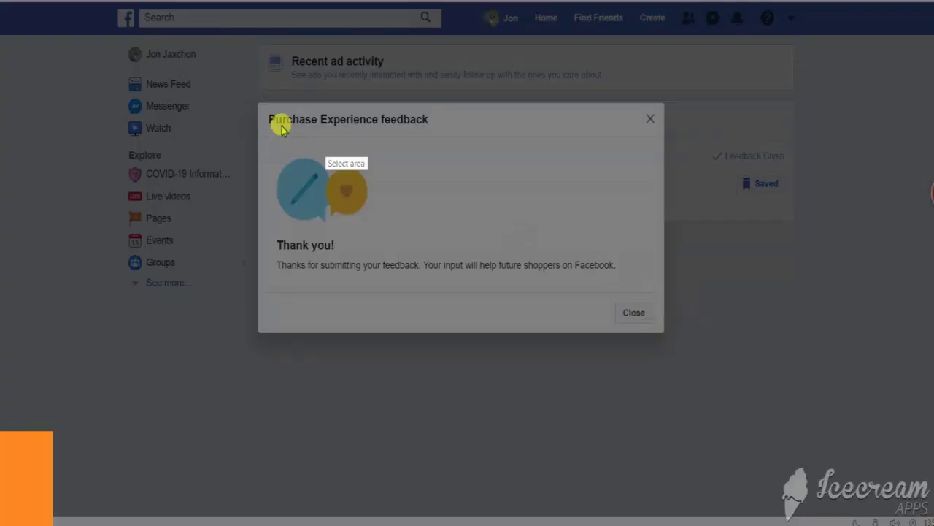
pyautogui.moveTo(121, 34); pyautogui.dragTo(801, 345)
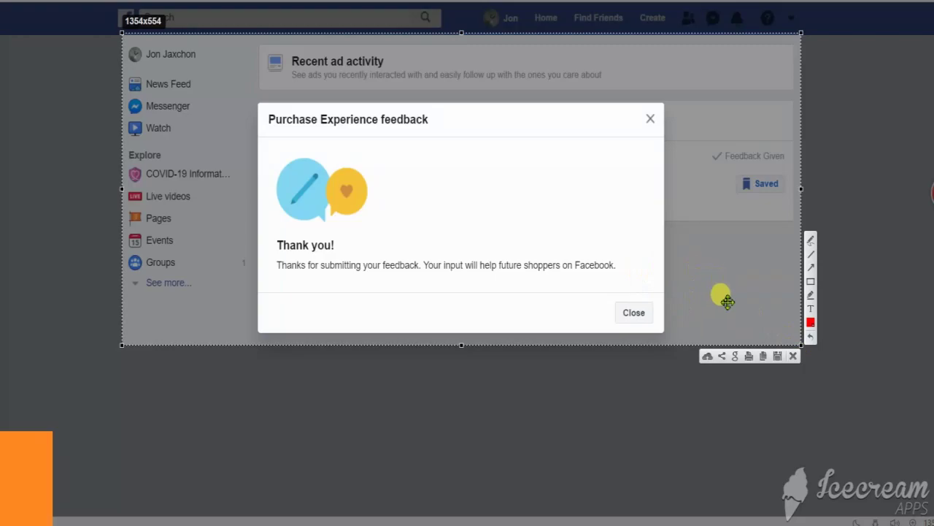
pyautogui.click(707, 358)
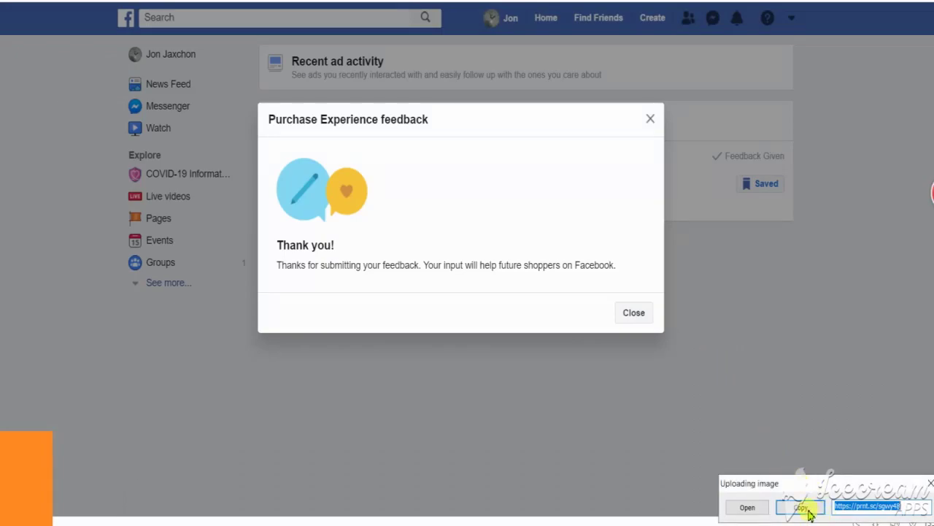
pyautogui.moveTo(624, 521)
pyautogui.click(624, 481)
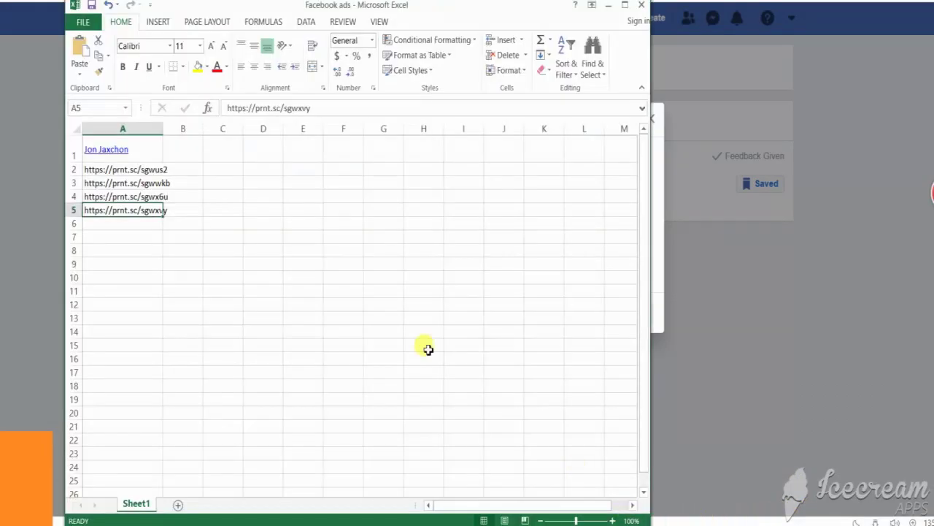
pyautogui.rightClick(133, 226)
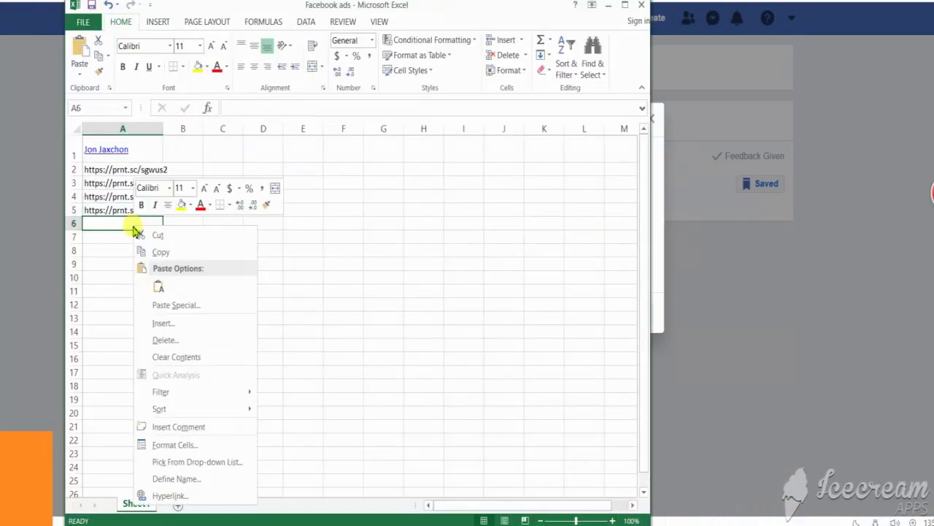
pyautogui.click(158, 286)
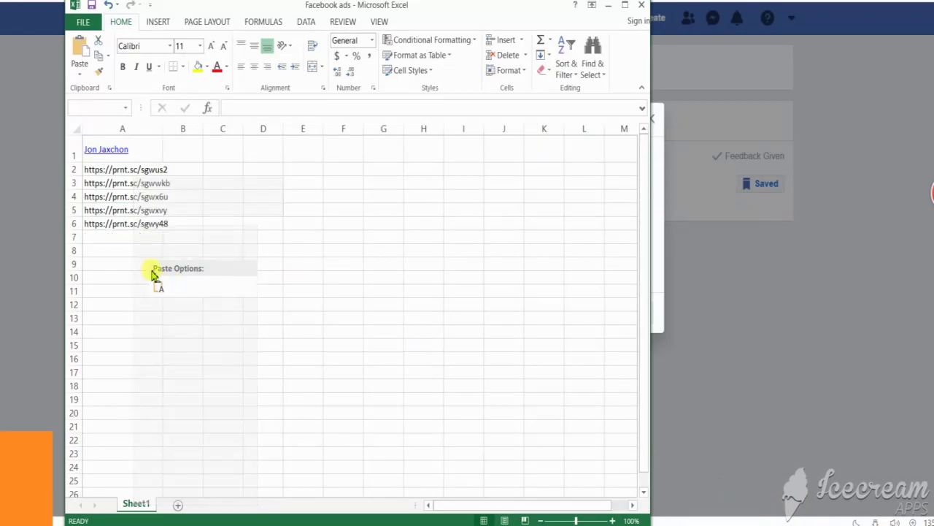
pyautogui.rightClick(133, 227)
pyautogui.click(158, 287)
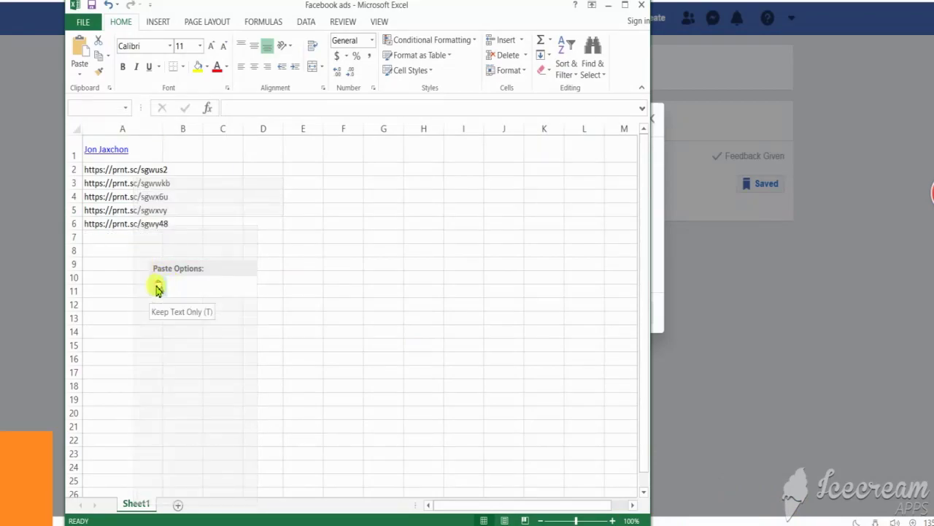
pyautogui.rightClick(134, 228)
pyautogui.click(158, 286)
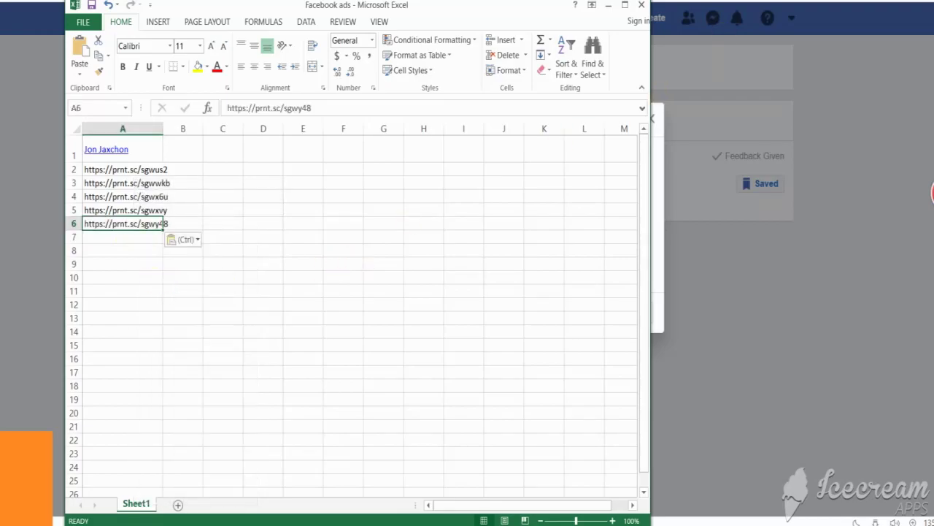
pyautogui.click(92, 6)
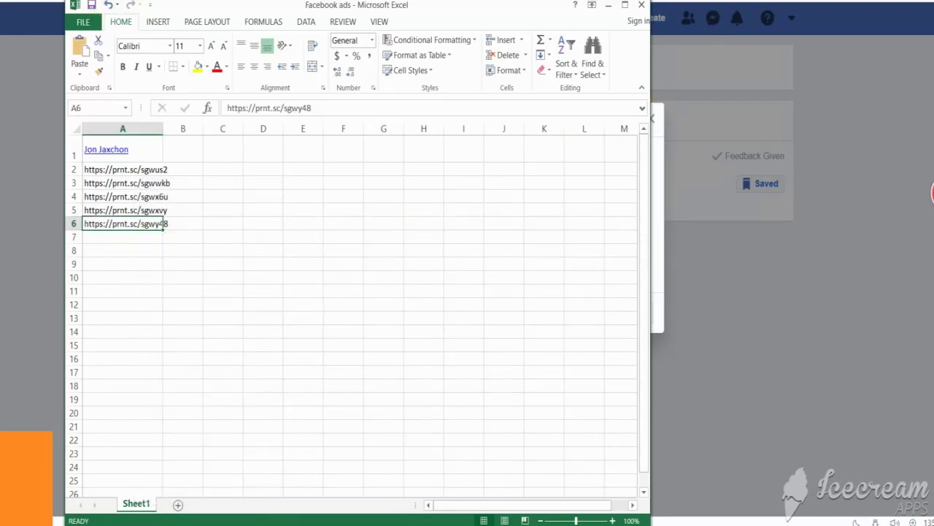
# - Return to Facebook, save a 1397x557 screenshot of the thank-you dialog as a PNG named "ad 05", and close the dialog
pyautogui.hotkey('alt', 'Tab')
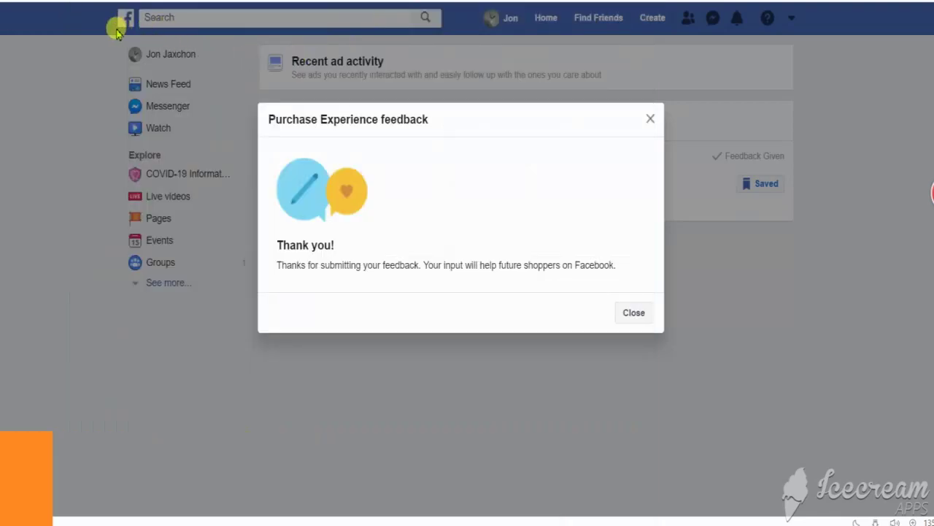
pyautogui.press('Print')
pyautogui.moveTo(120, 32)
pyautogui.mouseDown()
pyautogui.moveTo(139, 184)
pyautogui.moveTo(540, 336)
pyautogui.moveTo(821, 347)
pyautogui.mouseUp()
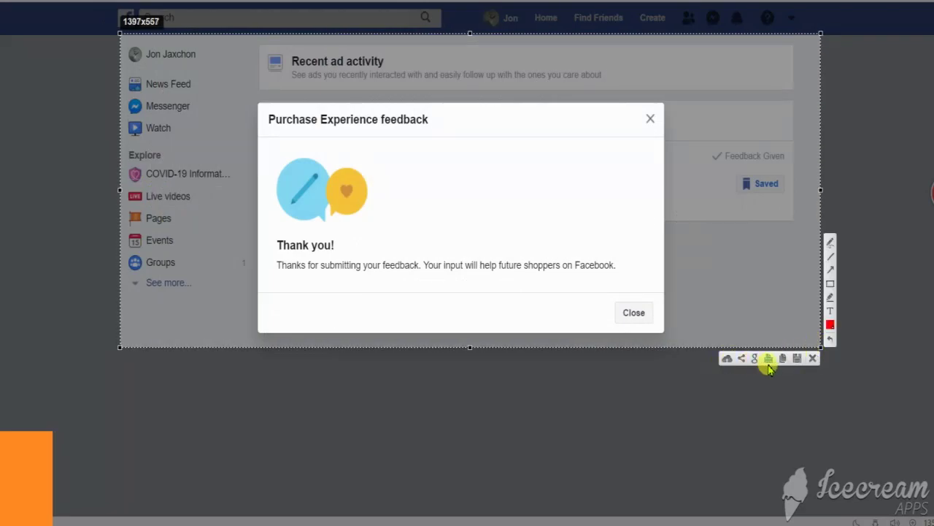
pyautogui.click(796, 358)
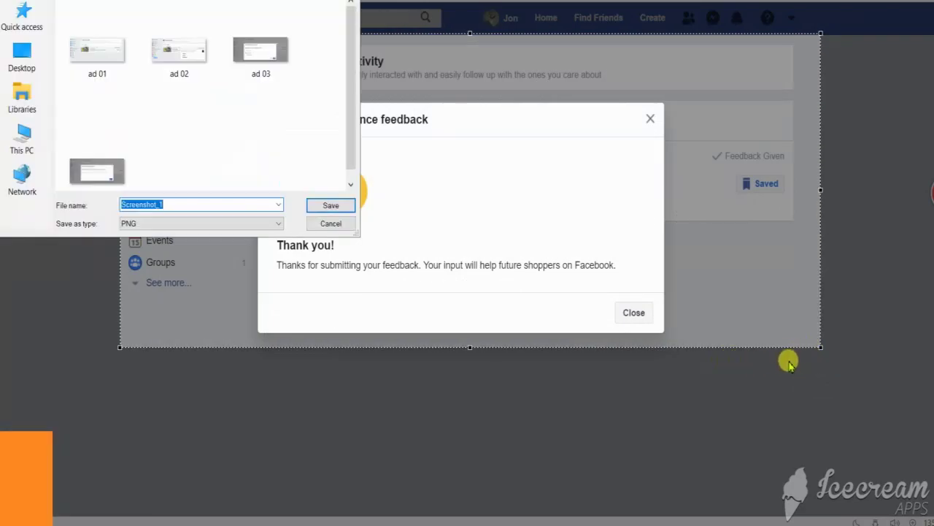
pyautogui.write('ad')
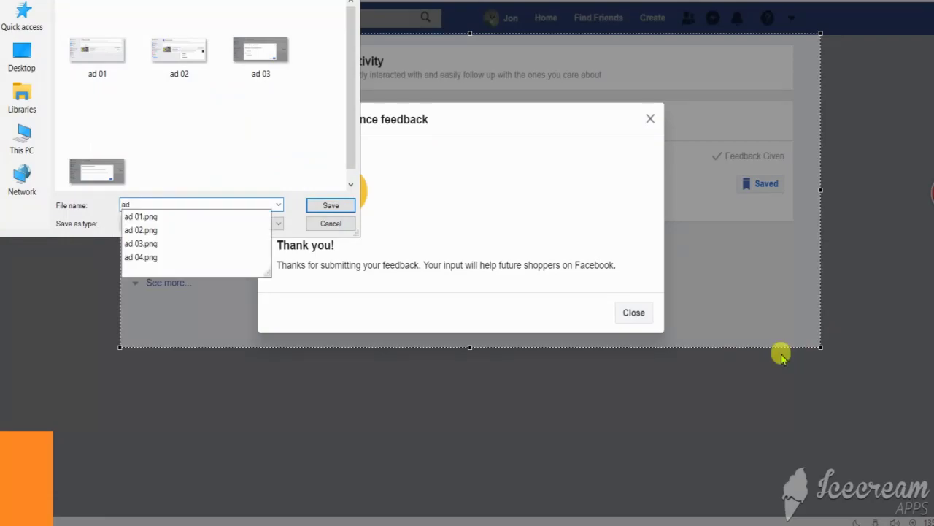
pyautogui.write(' 05')
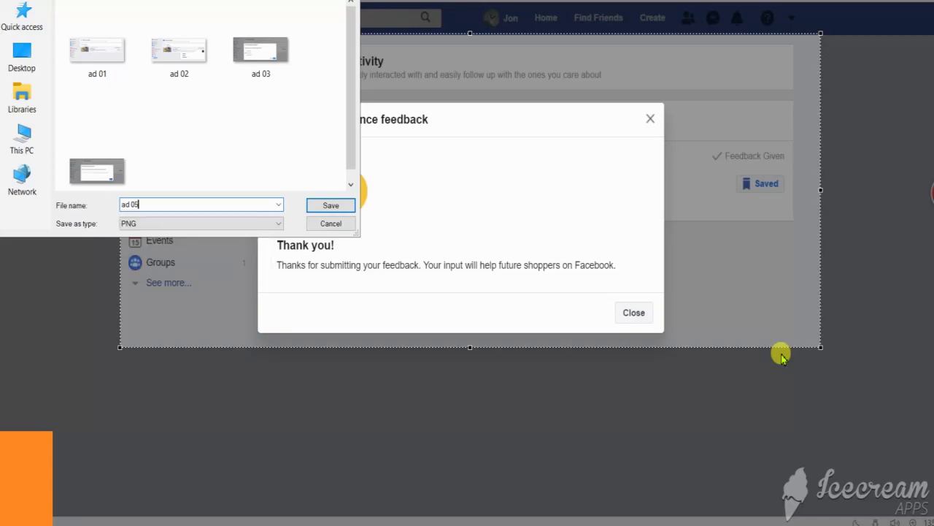
pyautogui.click(321, 207)
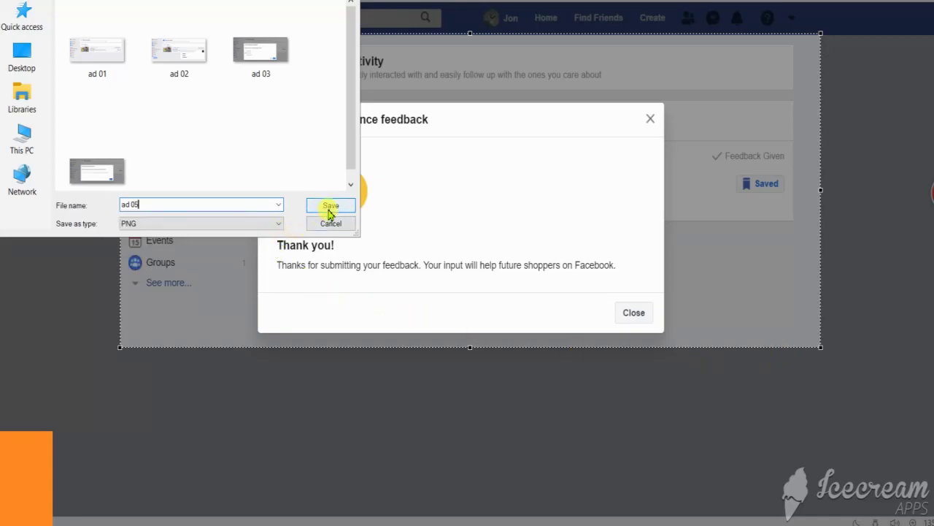
pyautogui.click(631, 313)
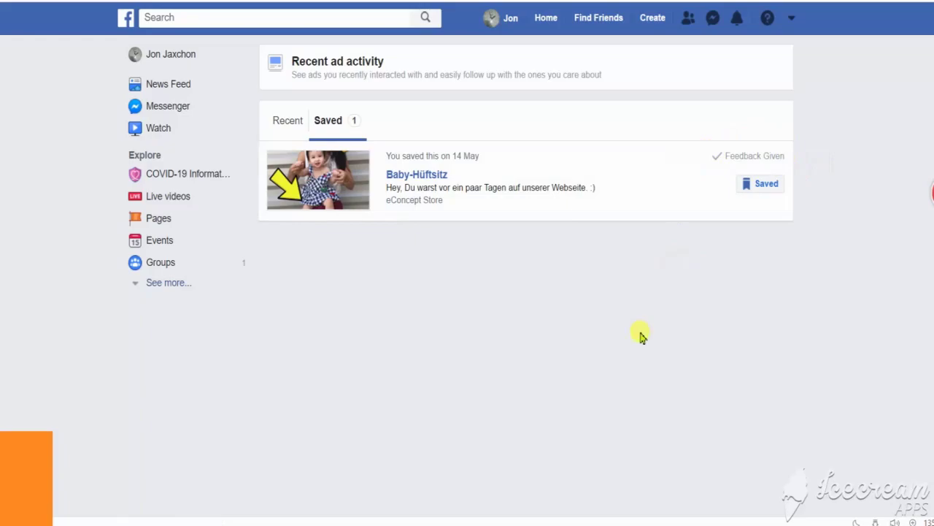
pyautogui.click(542, 493)
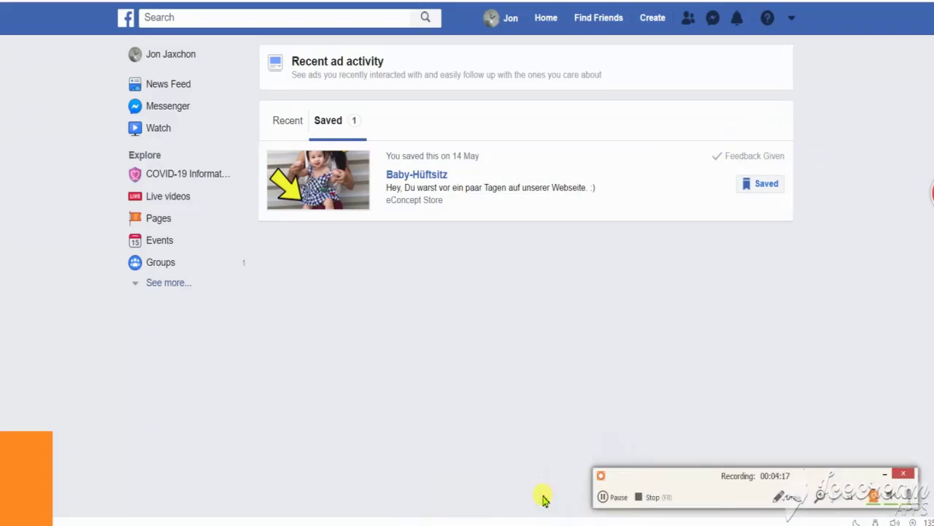